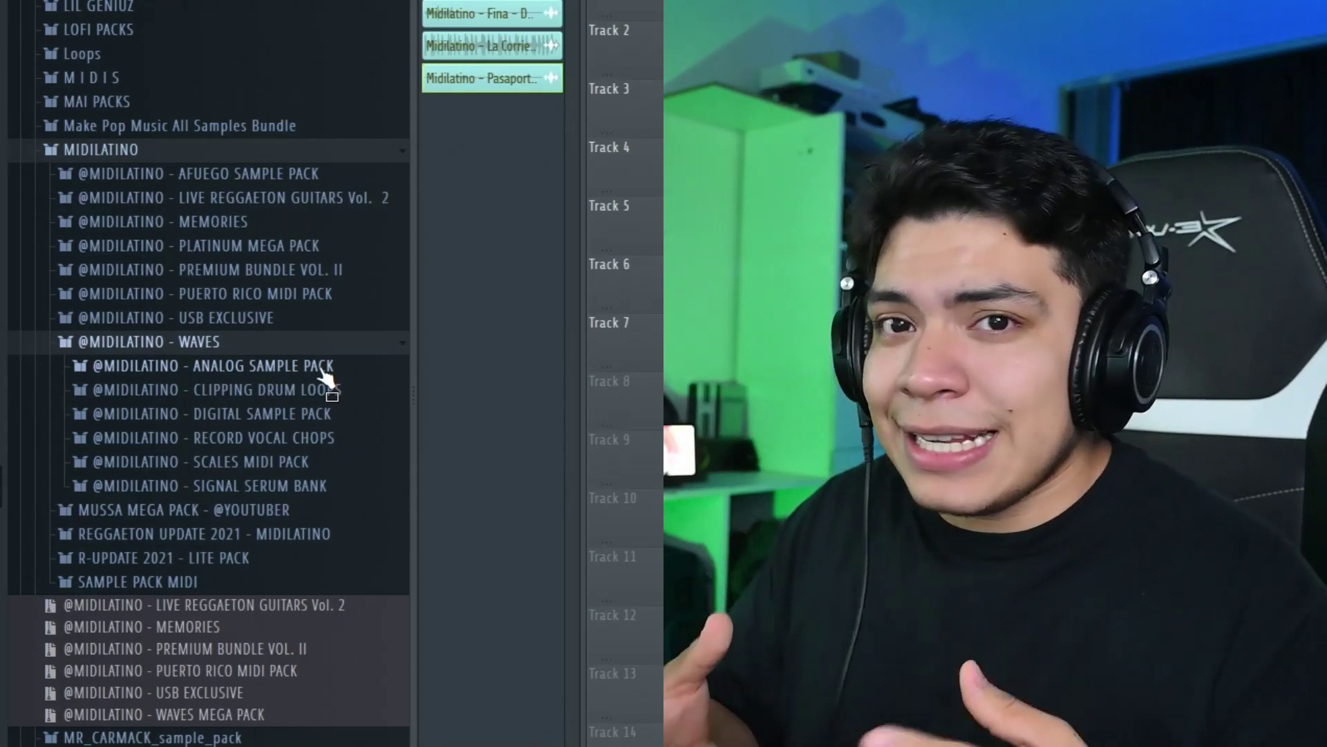
Open the ANALOG SAMPLE PACK folder and preview the Garete, Indiferente, Mala and Mana loops
left_click(321, 372)
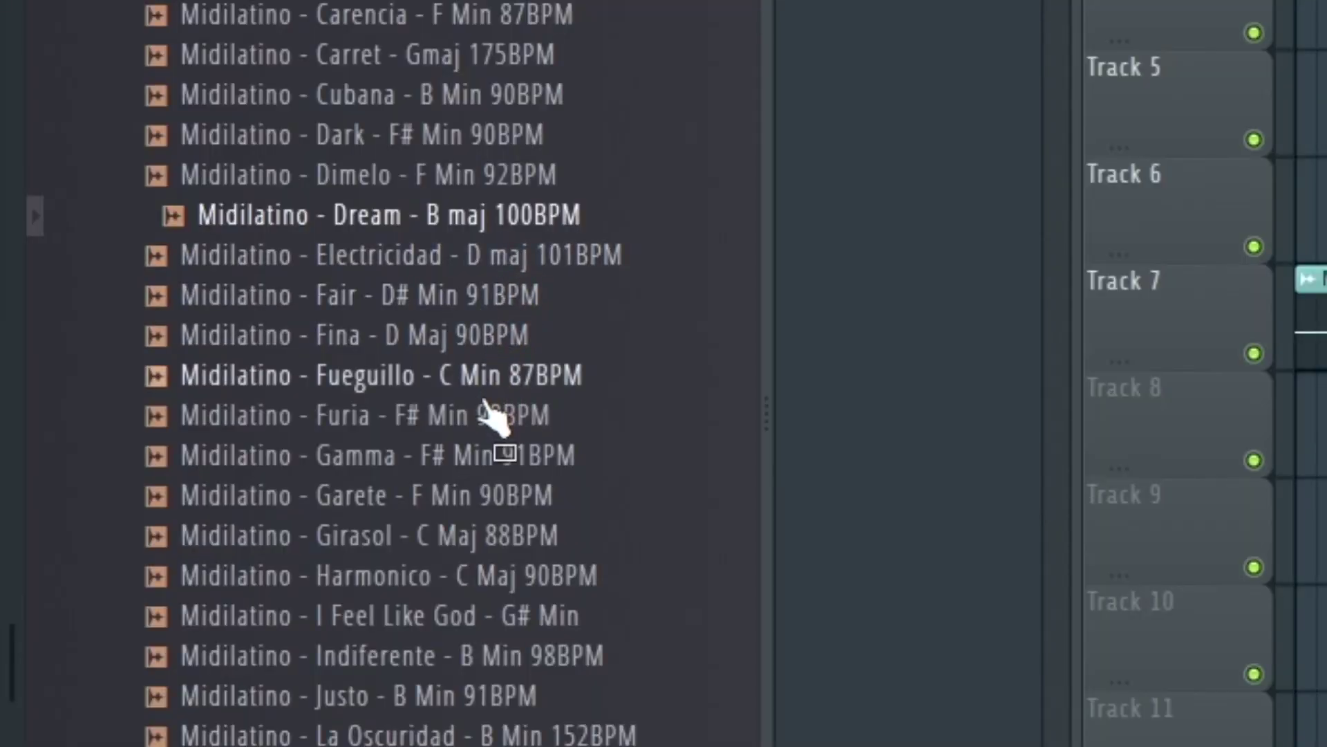
left_click(491, 499)
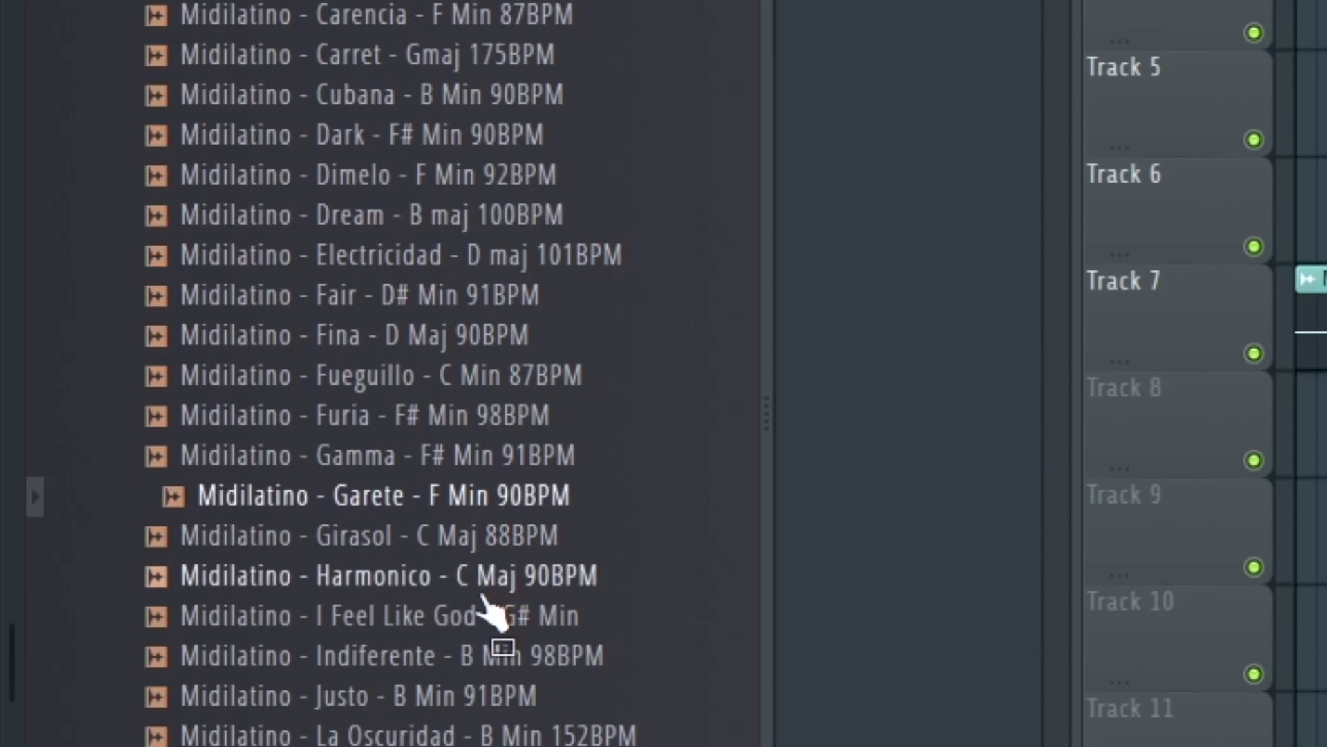
left_click(492, 656)
scroll(501, 661, "down", 4)
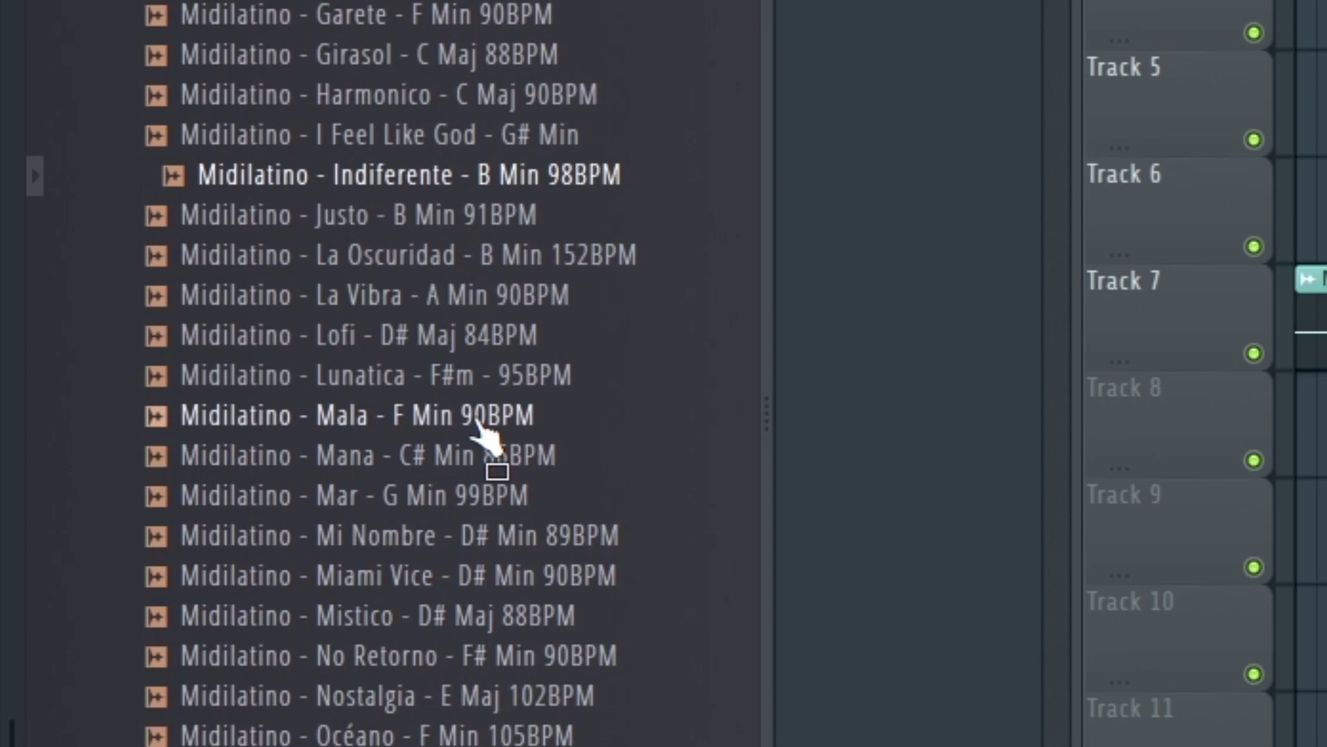
left_click(484, 425)
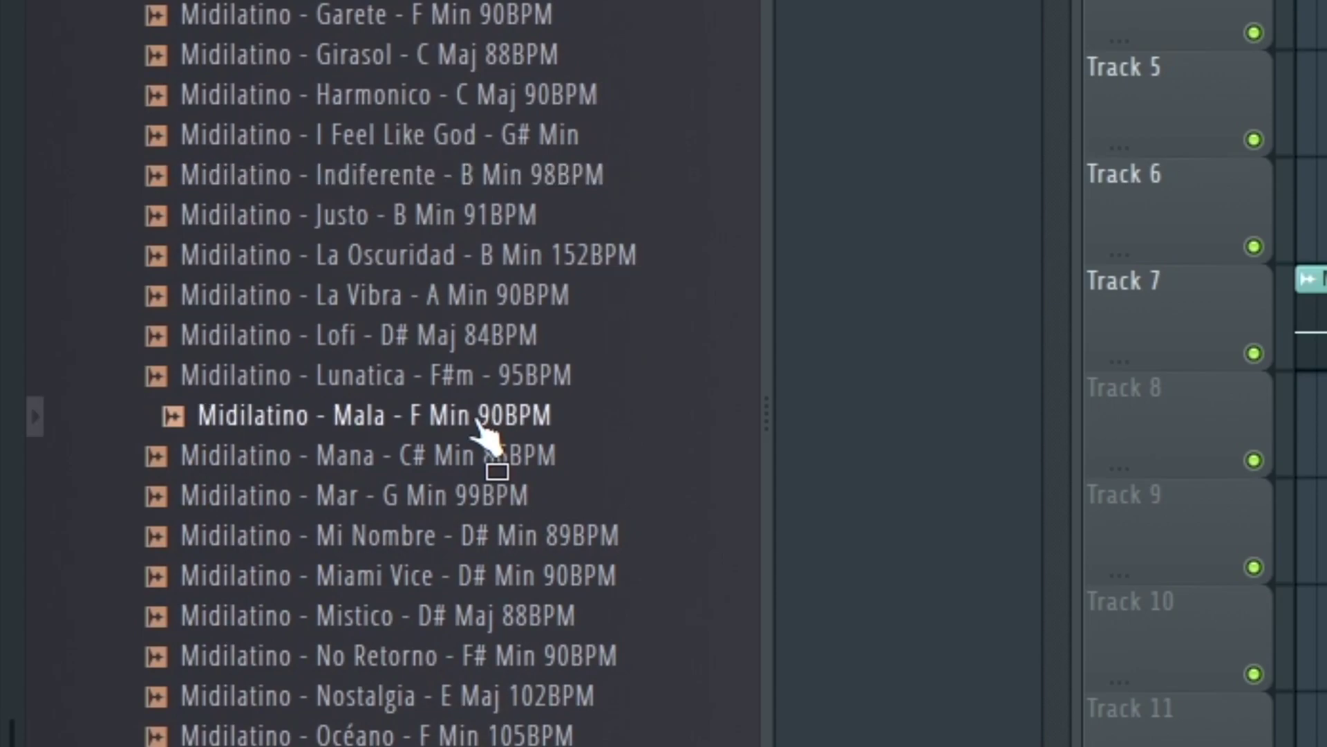
left_click(492, 460)
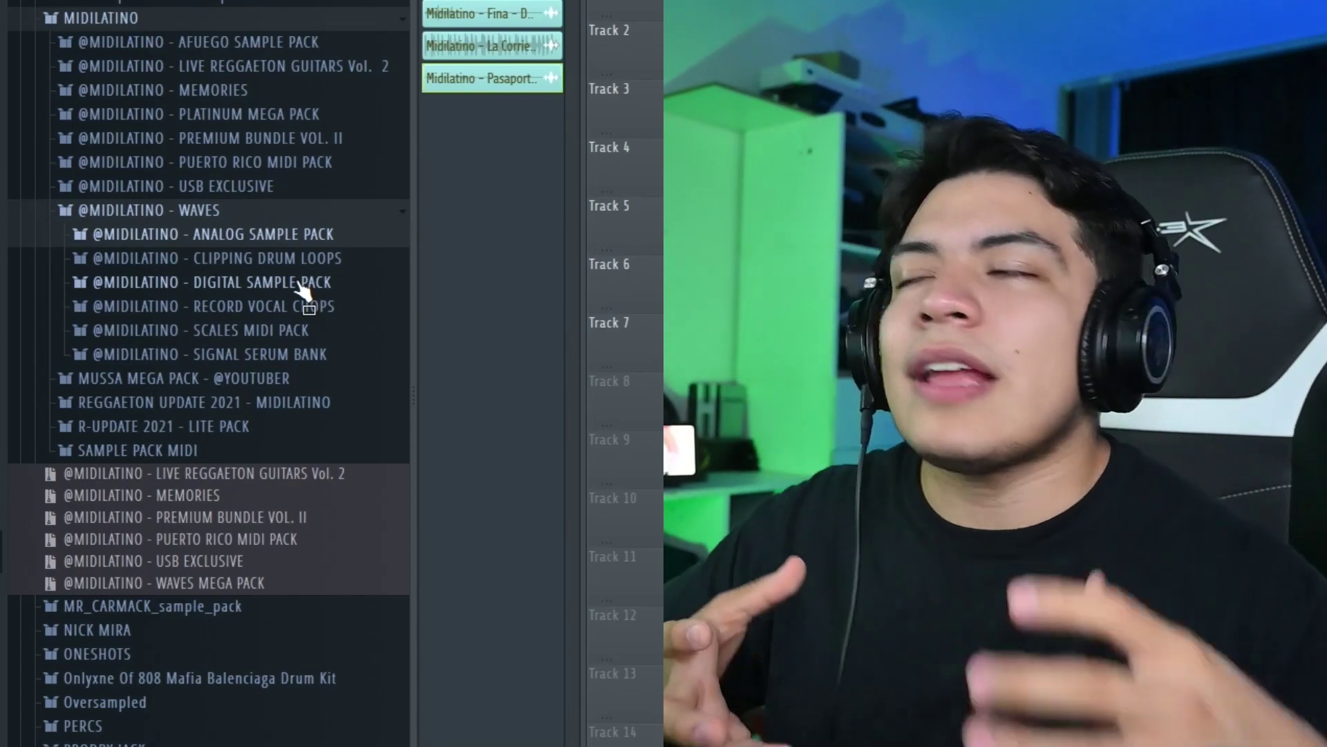
Open the DIGITAL SAMPLE PACK folder and preview the Corazón, Deluxe and Diablita loops
left_click(299, 283)
scroll(302, 287, "down", 15)
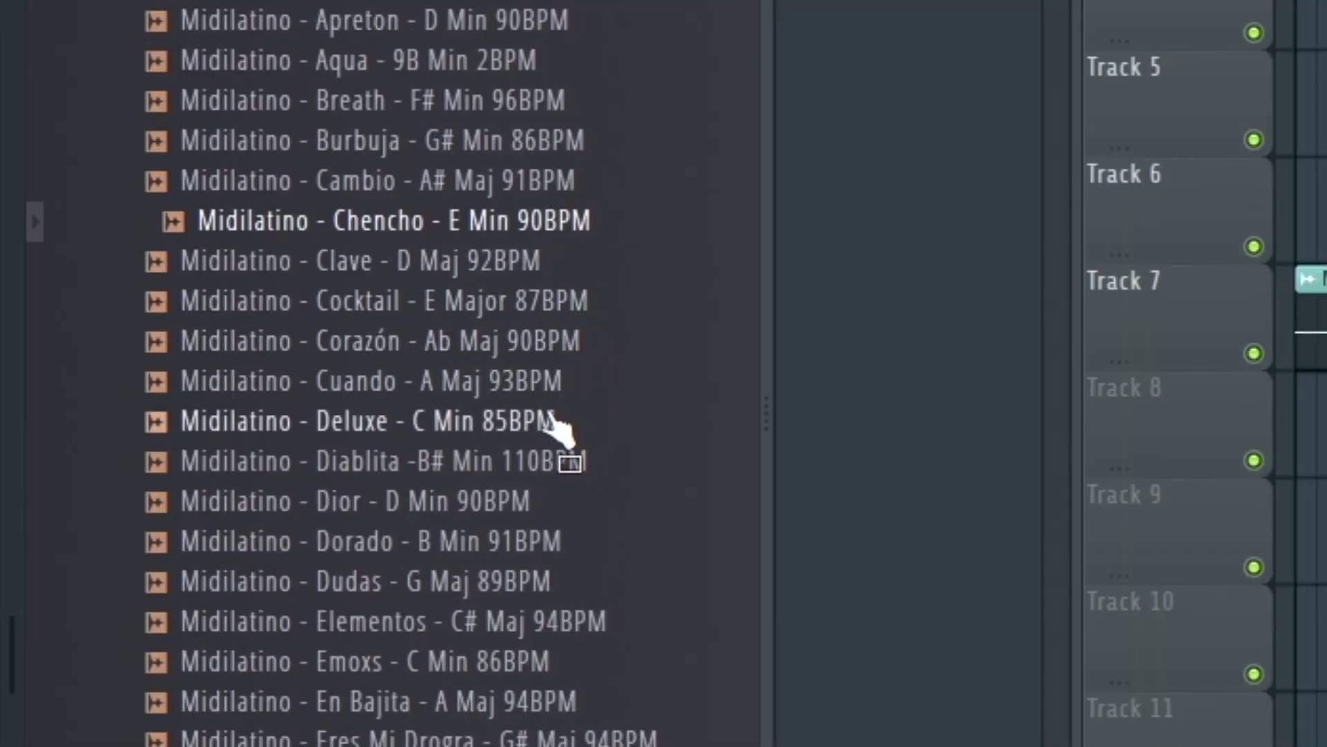
left_click(491, 356)
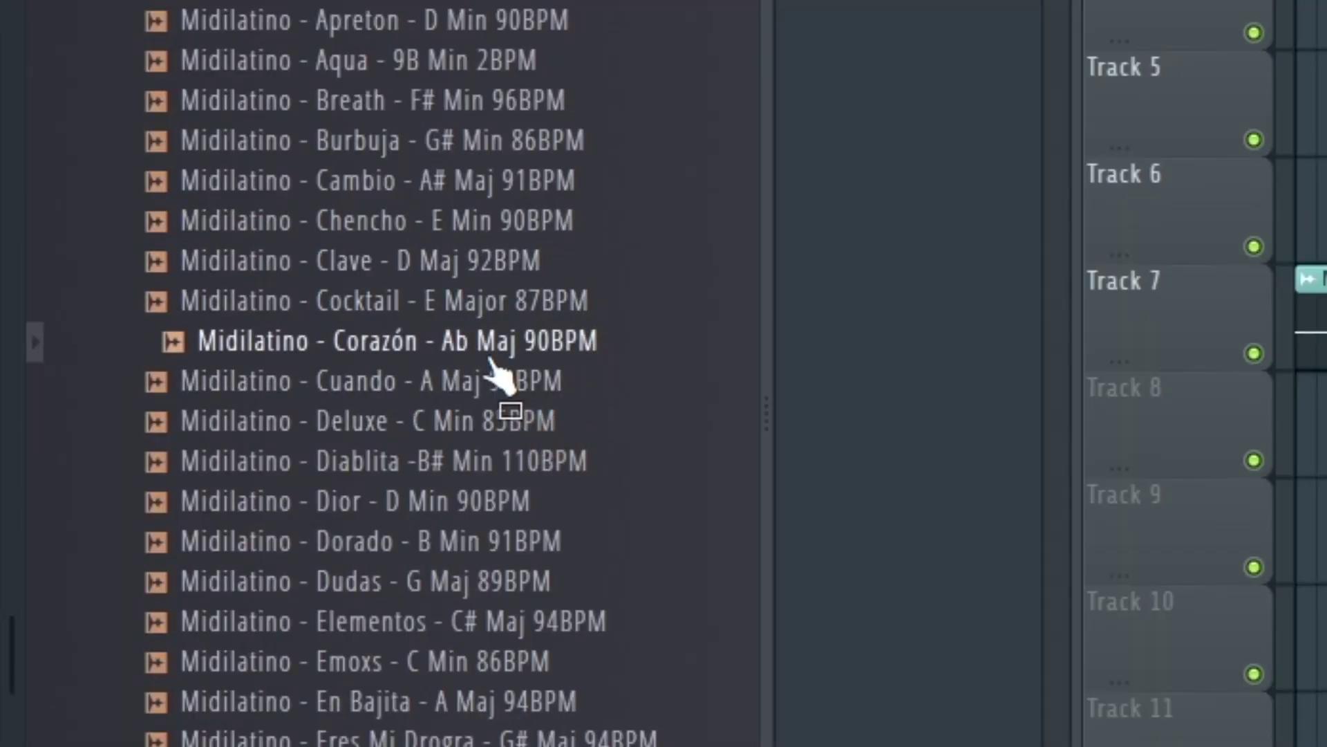
left_click(493, 432)
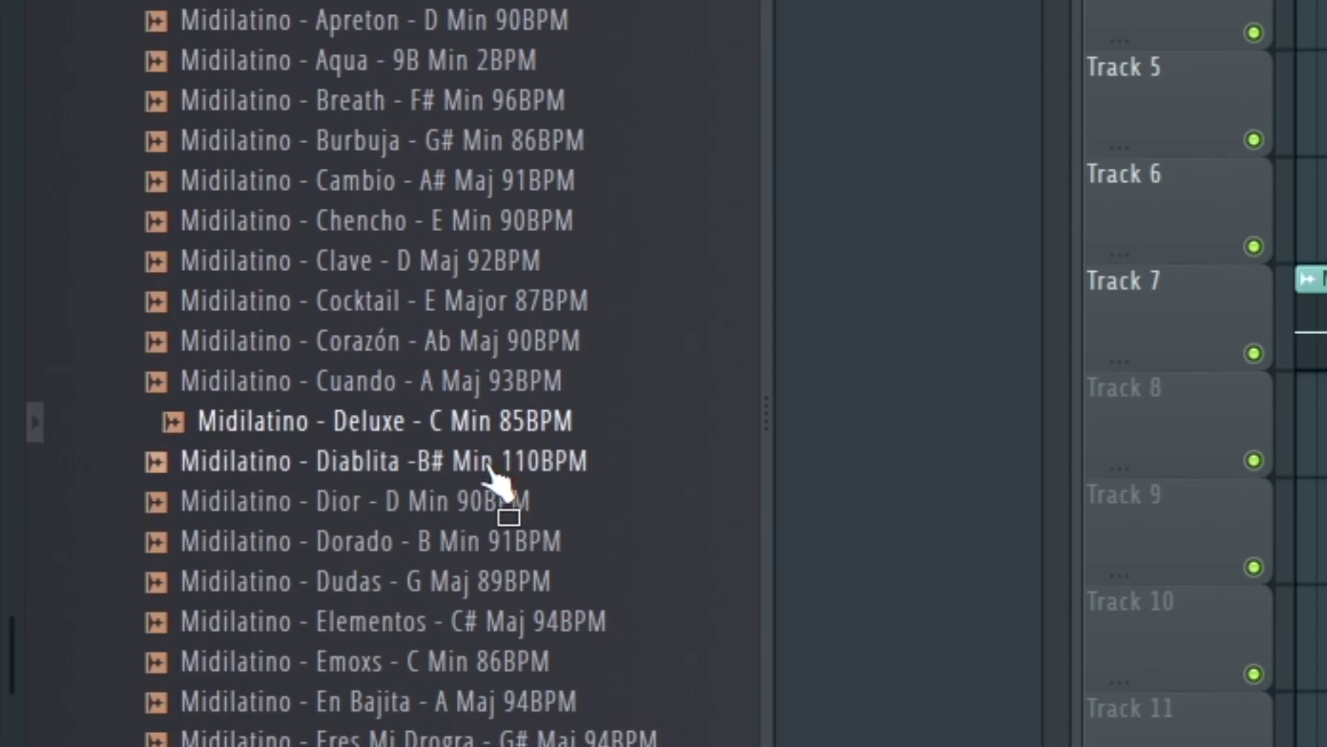
left_click(490, 463)
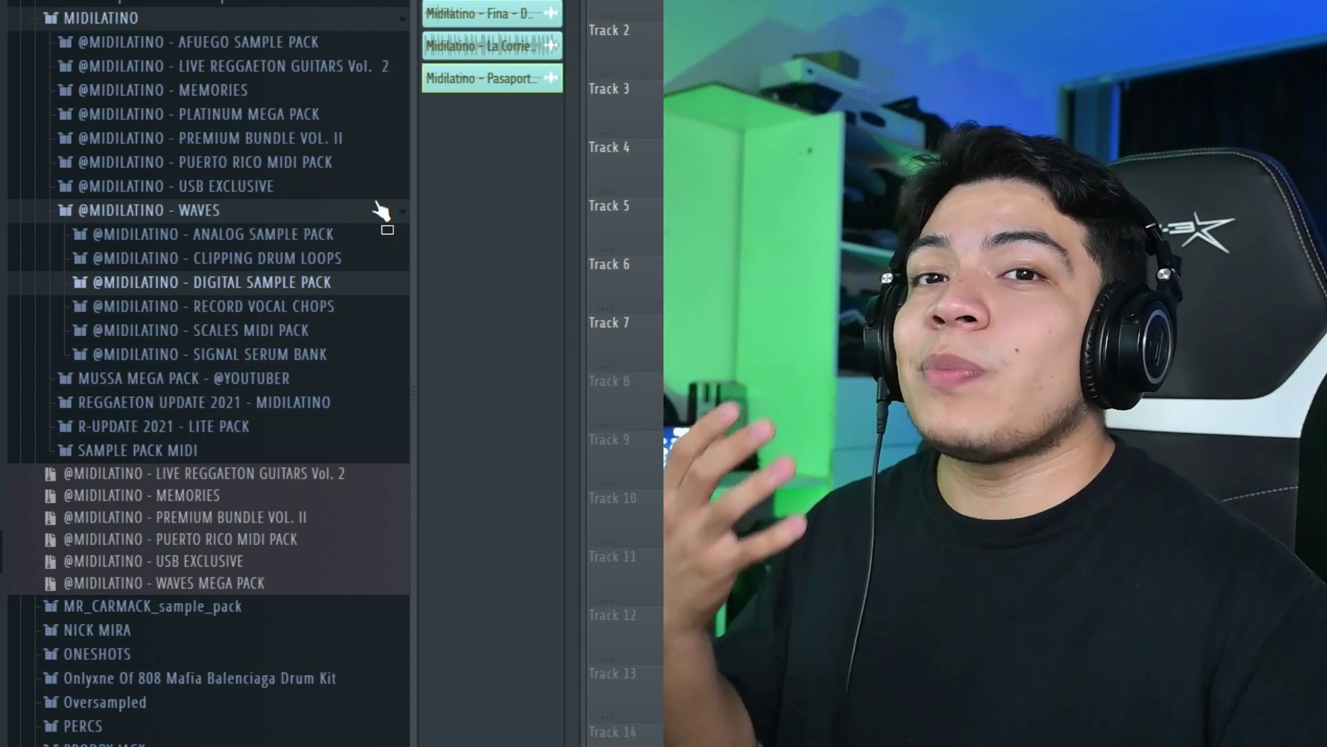
Open the SIGNAL SERUM BANK folder and look through its bass, bell, key, pad and pluck presets
left_click(309, 354)
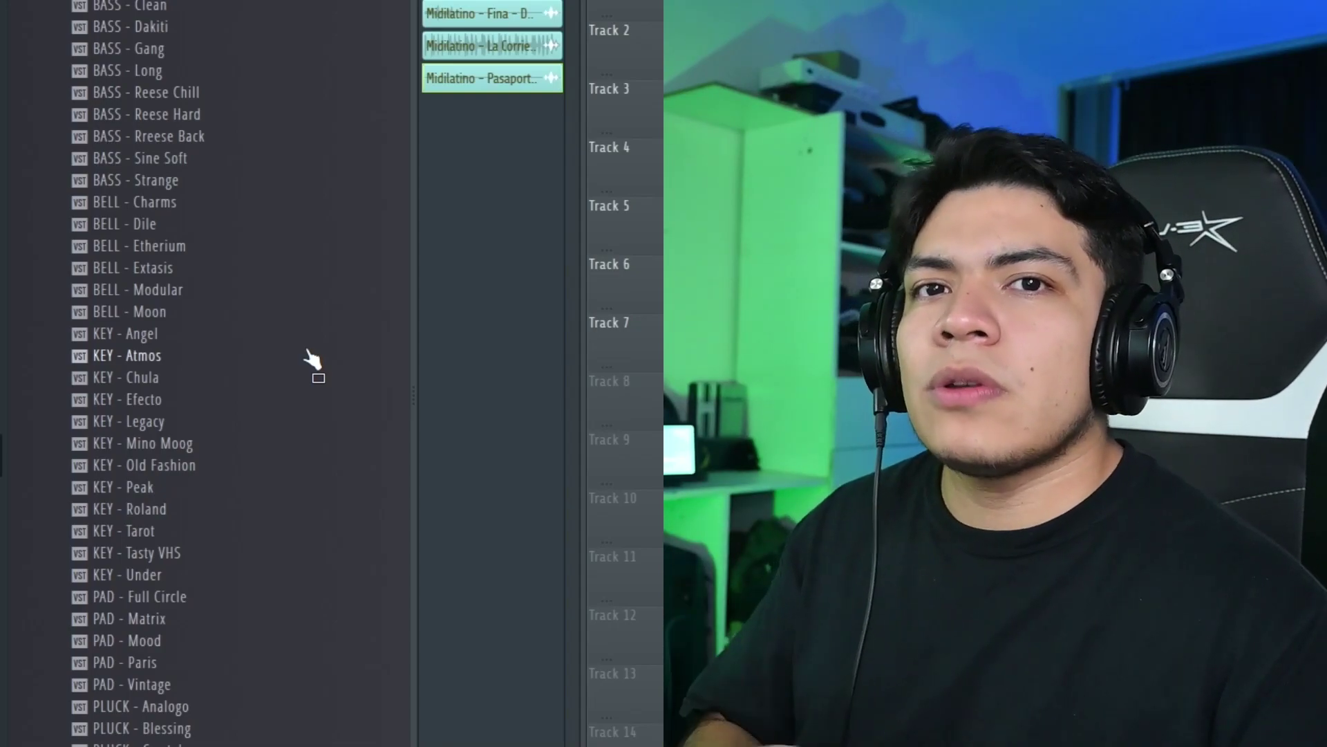
scroll(311, 359, "up", 4)
scroll(311, 360, "down", 4)
scroll(280, 382, "up", 2)
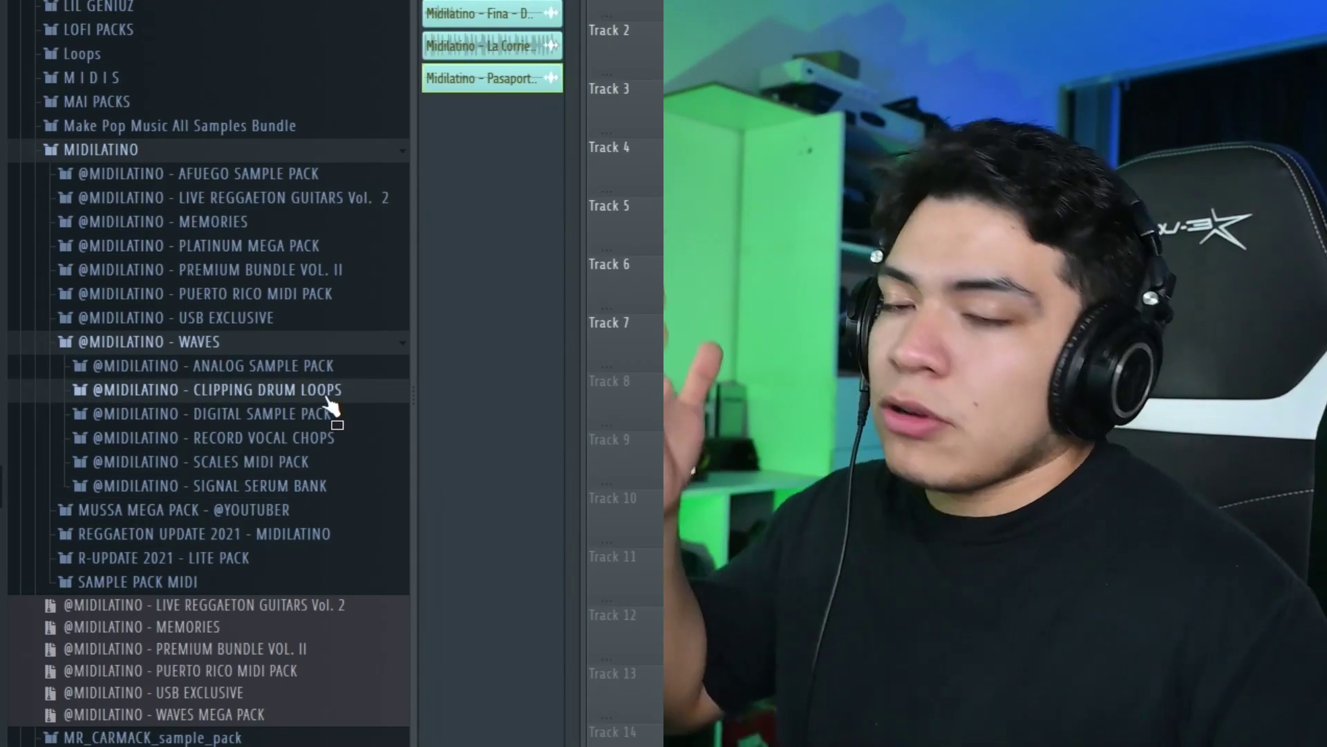
Preview the Dior 90BPM and Exologia 85BPM loops in the CLIPPING DRUM LOOPS folder, and collapse the folder
left_click(328, 397)
scroll(330, 406, "down", 4)
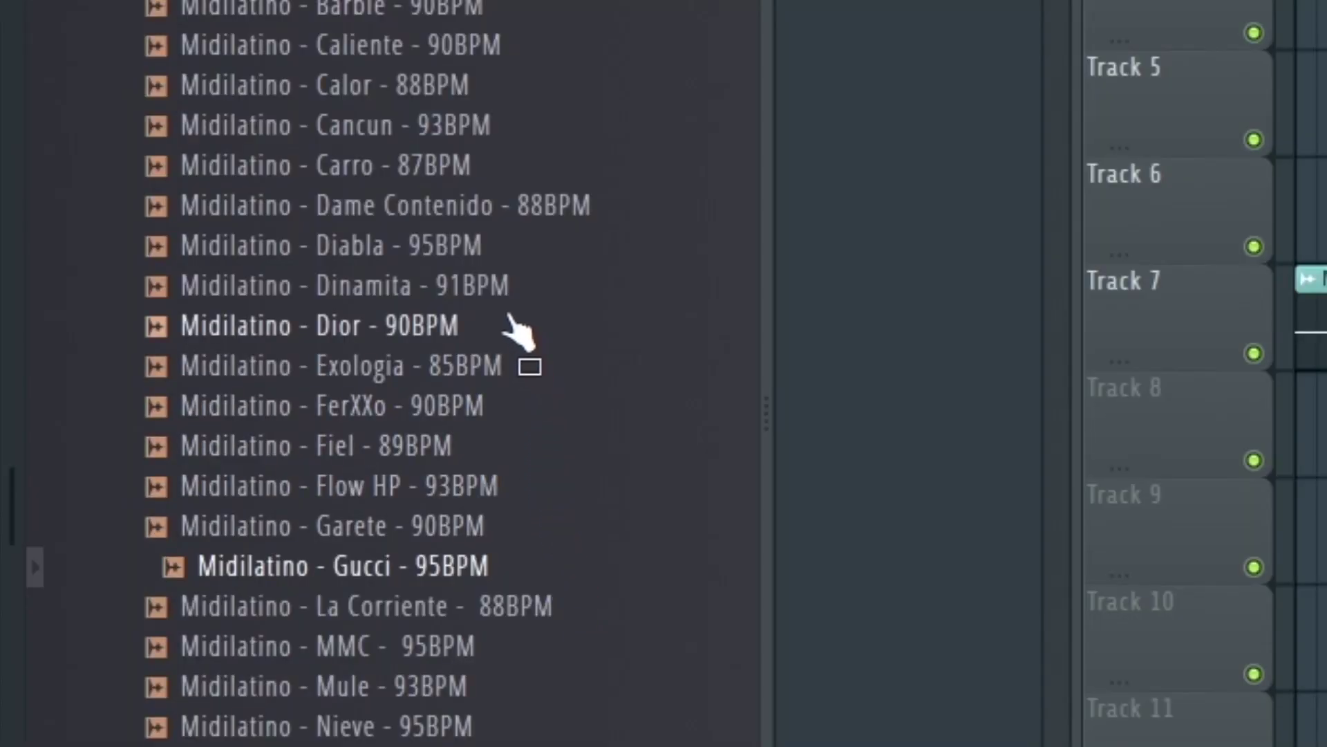
left_click(516, 329)
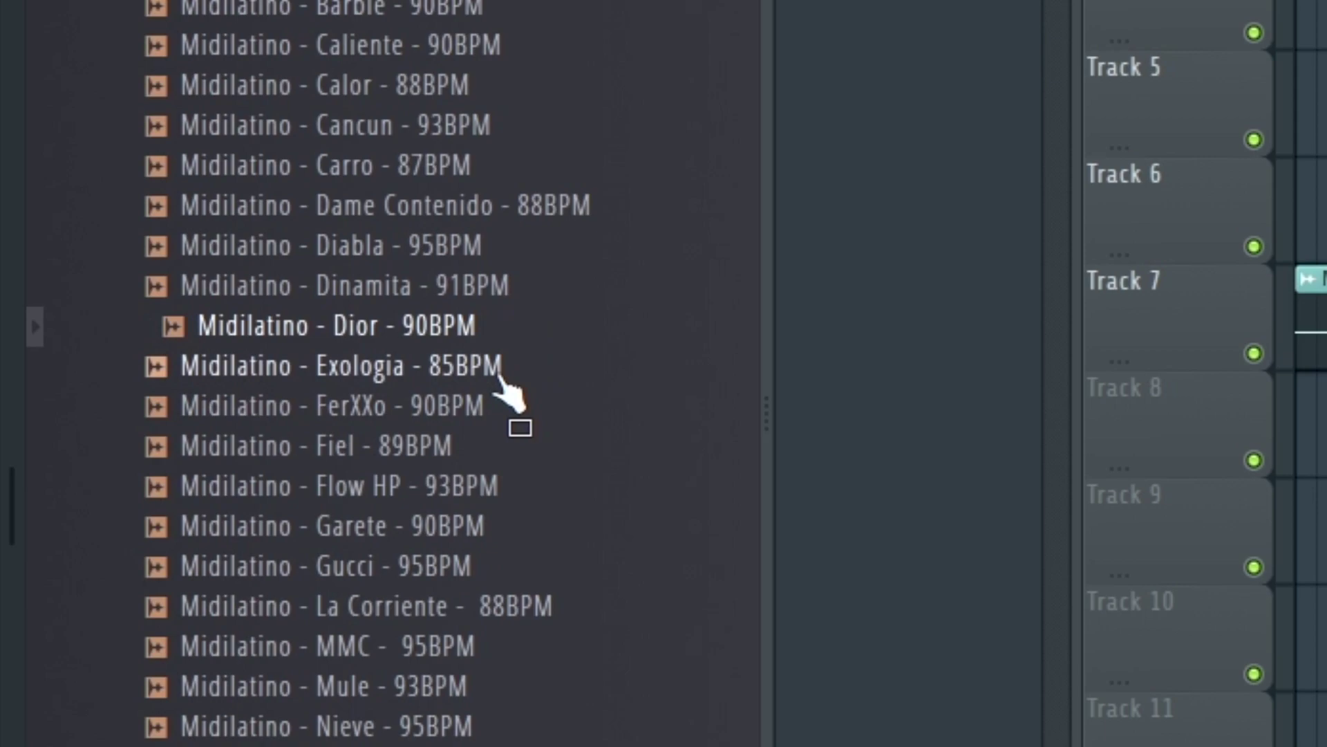
left_click(501, 379)
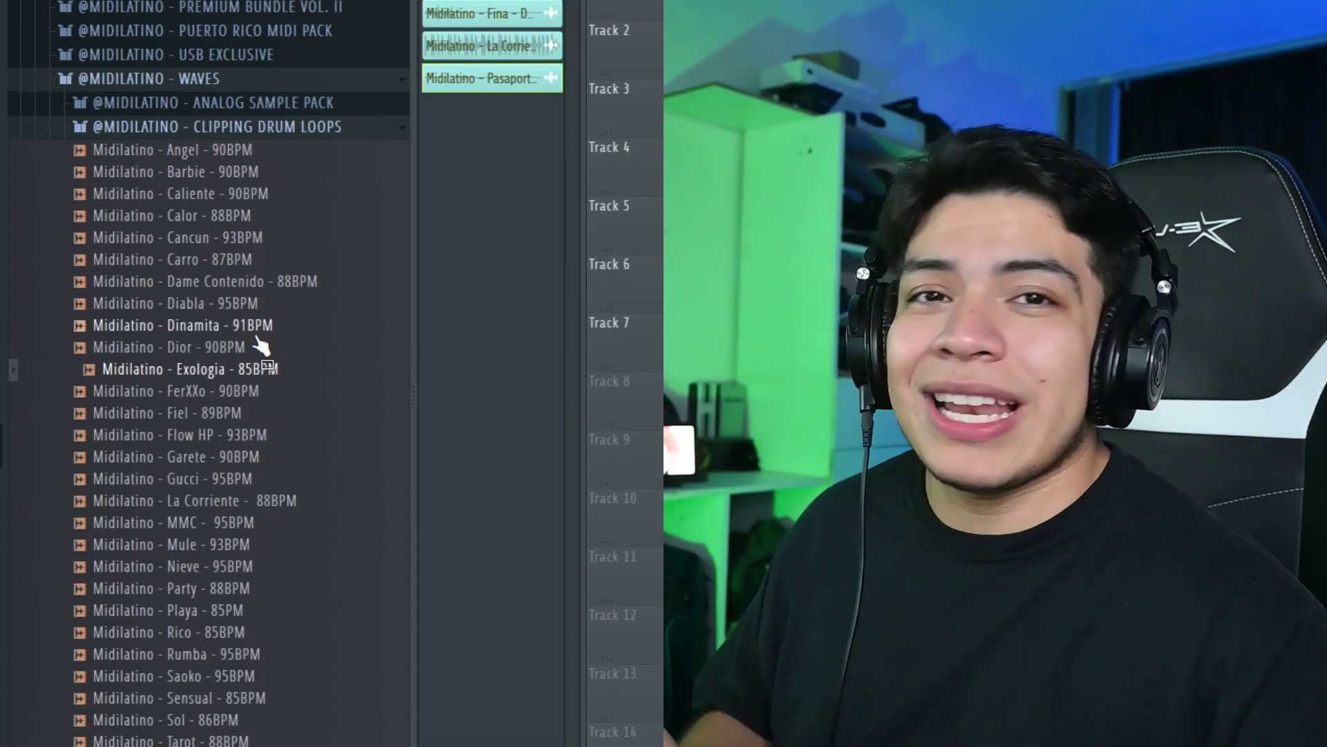
left_click(296, 128)
scroll(297, 151, "up", 3)
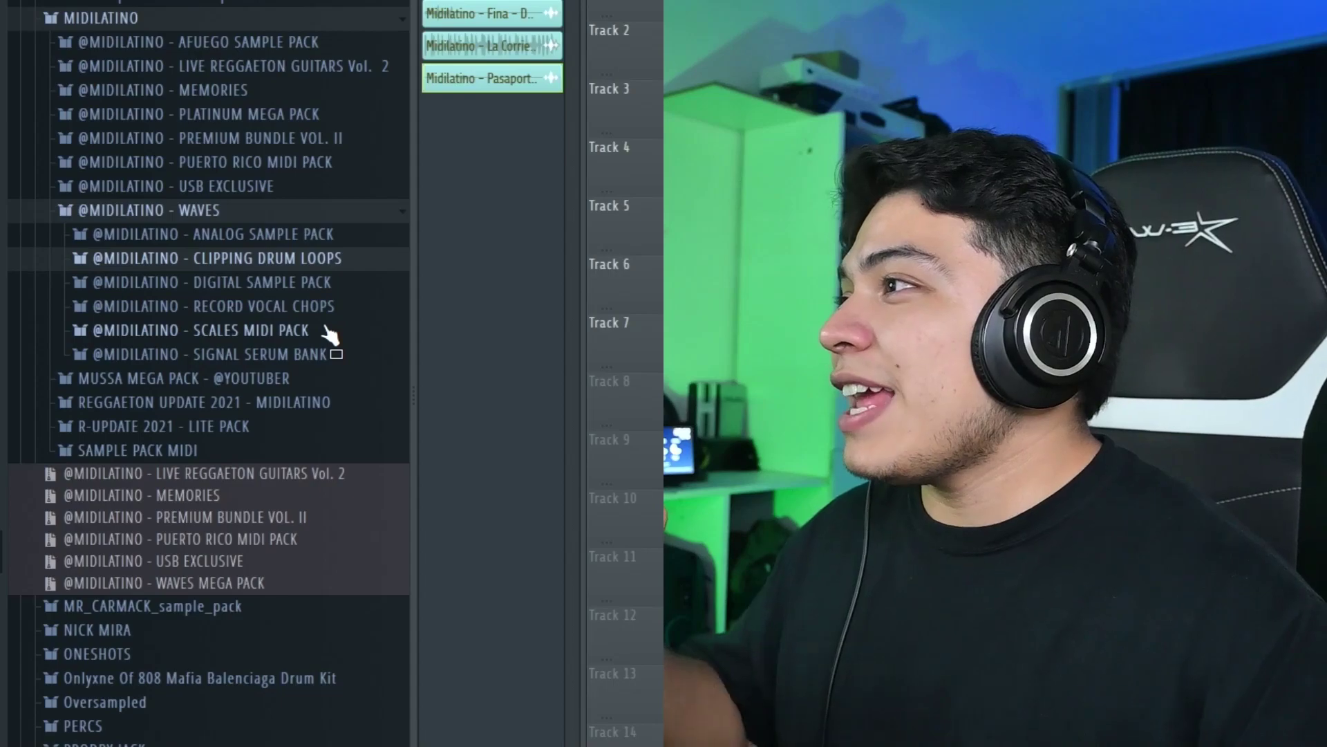
Open the SCALES MIDI PACK folder and look through its list of MIDI files
left_click(324, 331)
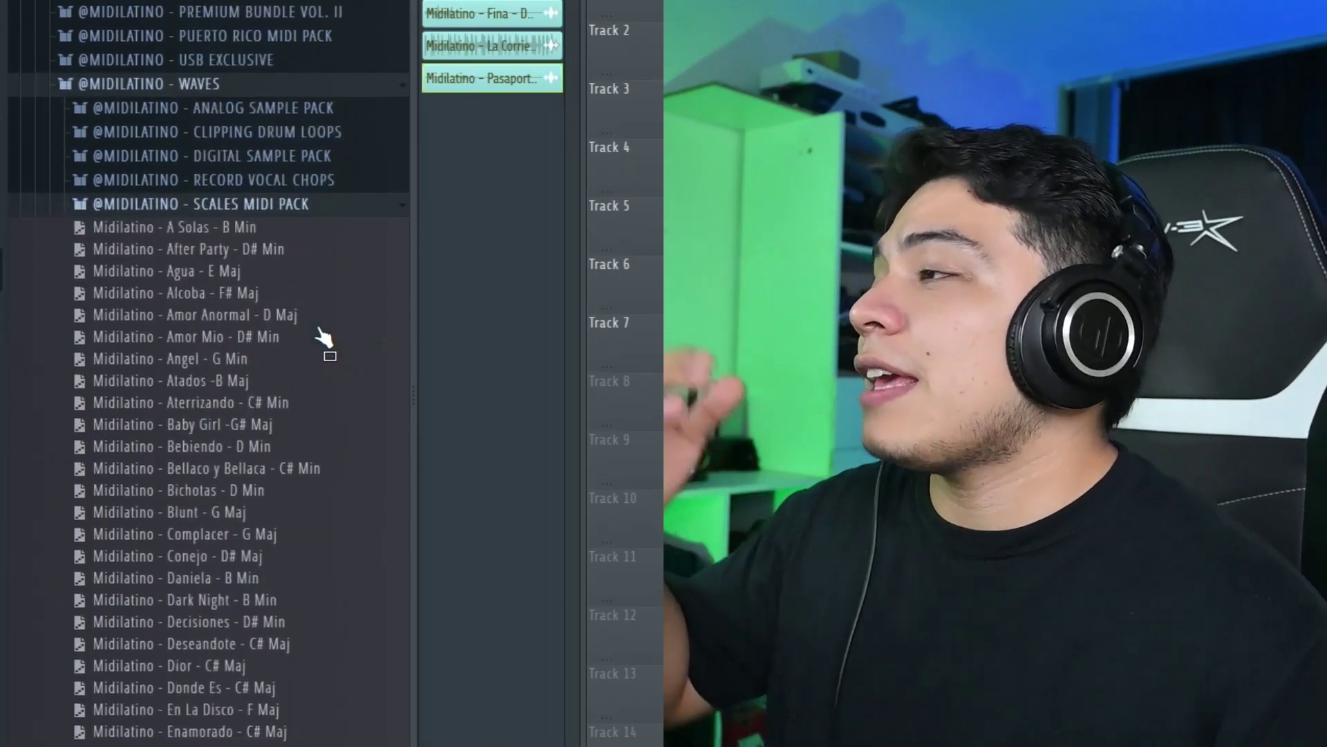
scroll(325, 335, "down", 10)
scroll(323, 336, "down", 9)
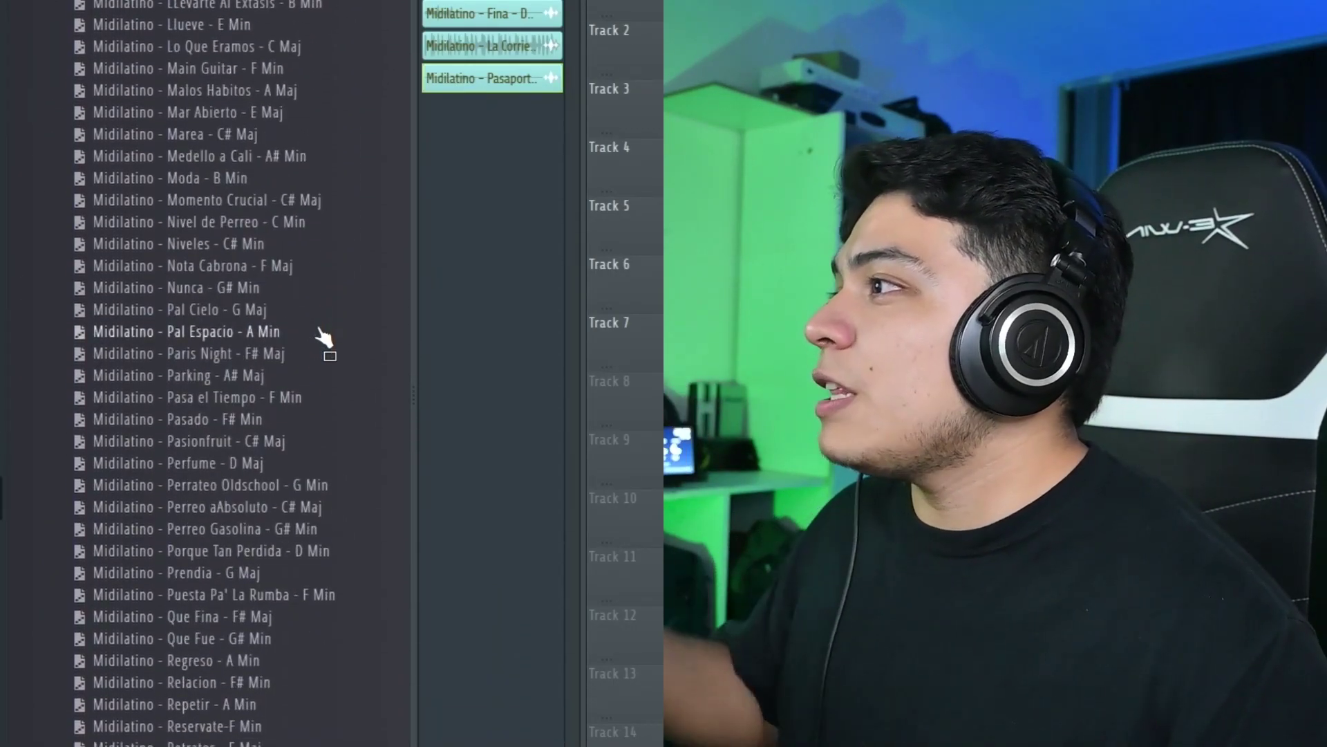
scroll(323, 337, "down", 4)
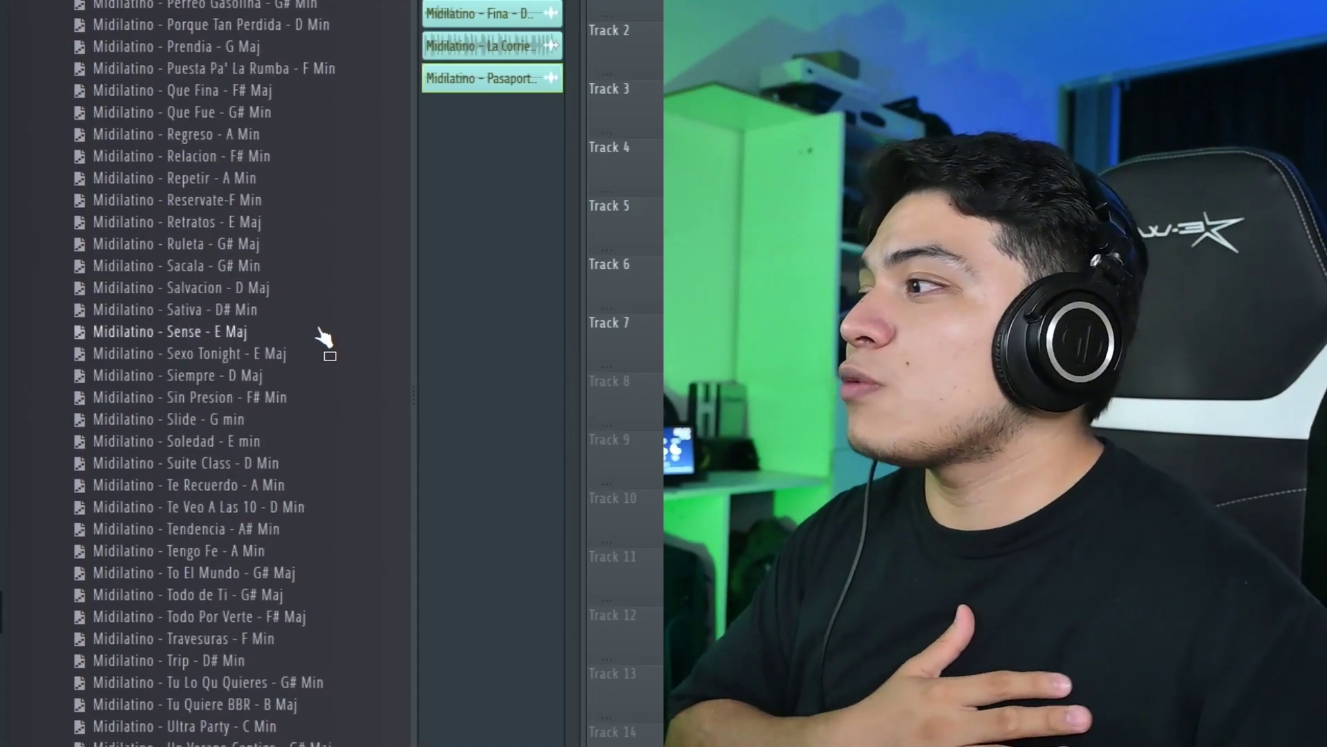
scroll(323, 336, "up", 6)
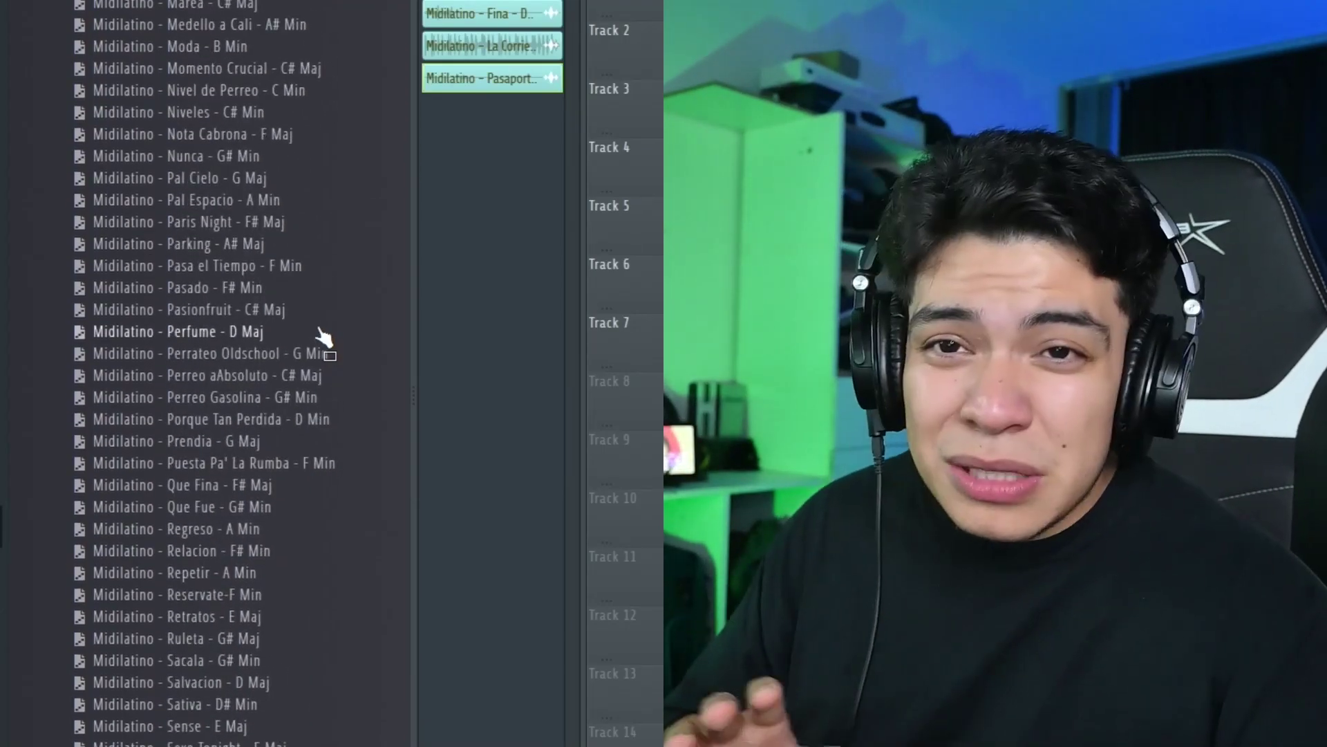
scroll(323, 336, "up", 20)
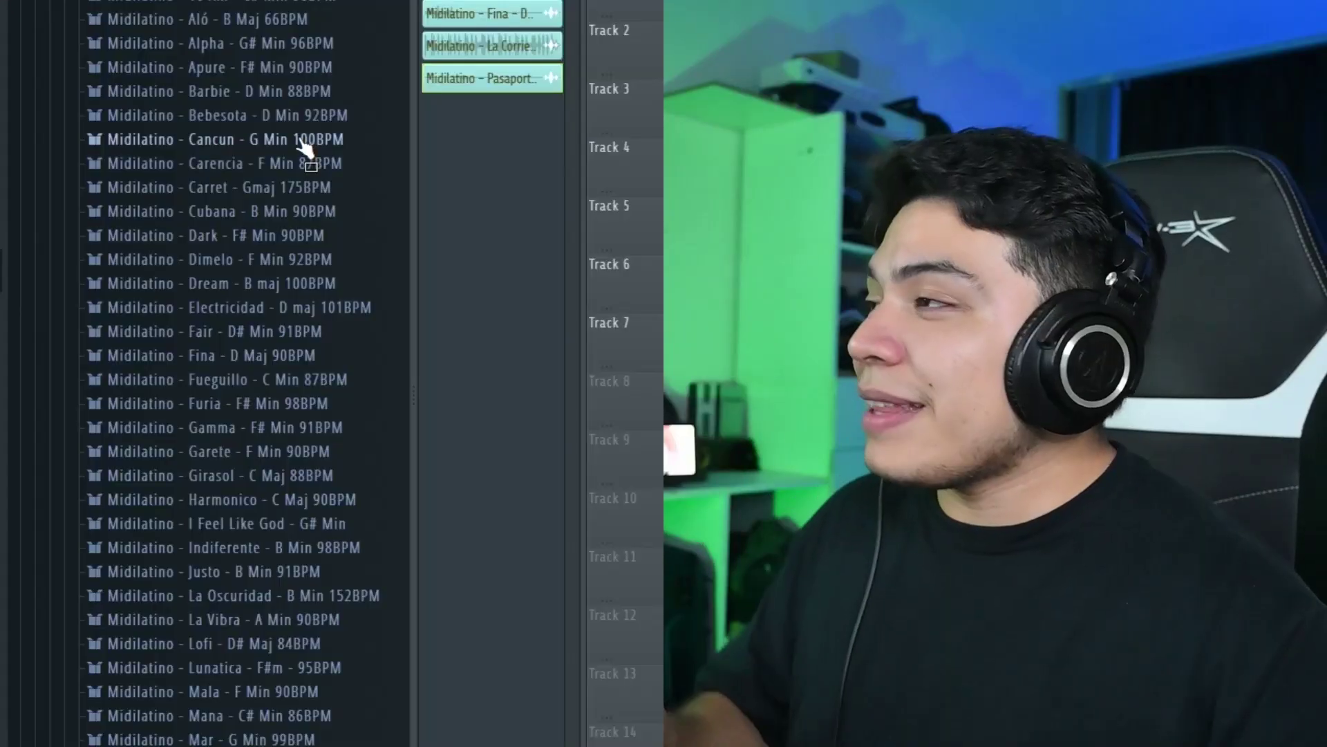
Expand the Cancun G Min 100BPM folder and inspect the chord and melody files in its MIDI subfolder
left_click(304, 140)
left_click(239, 165)
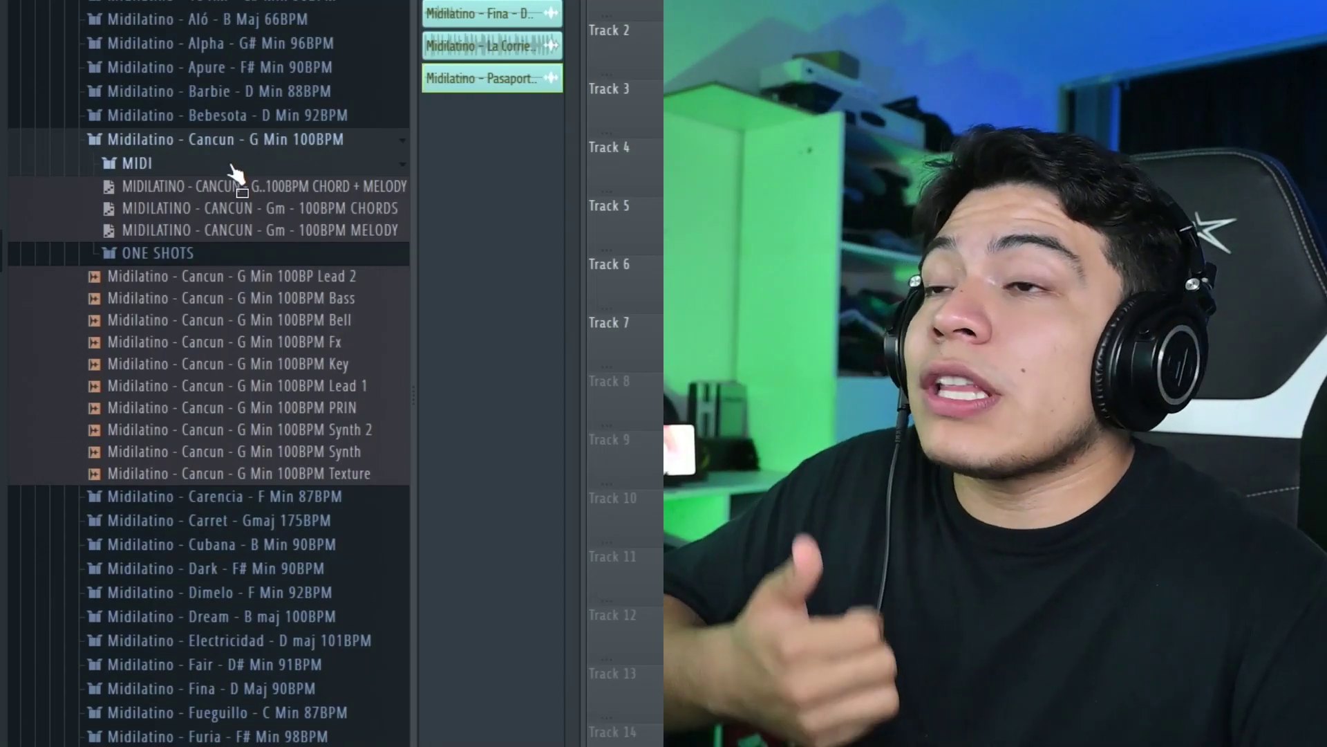
left_click(234, 166)
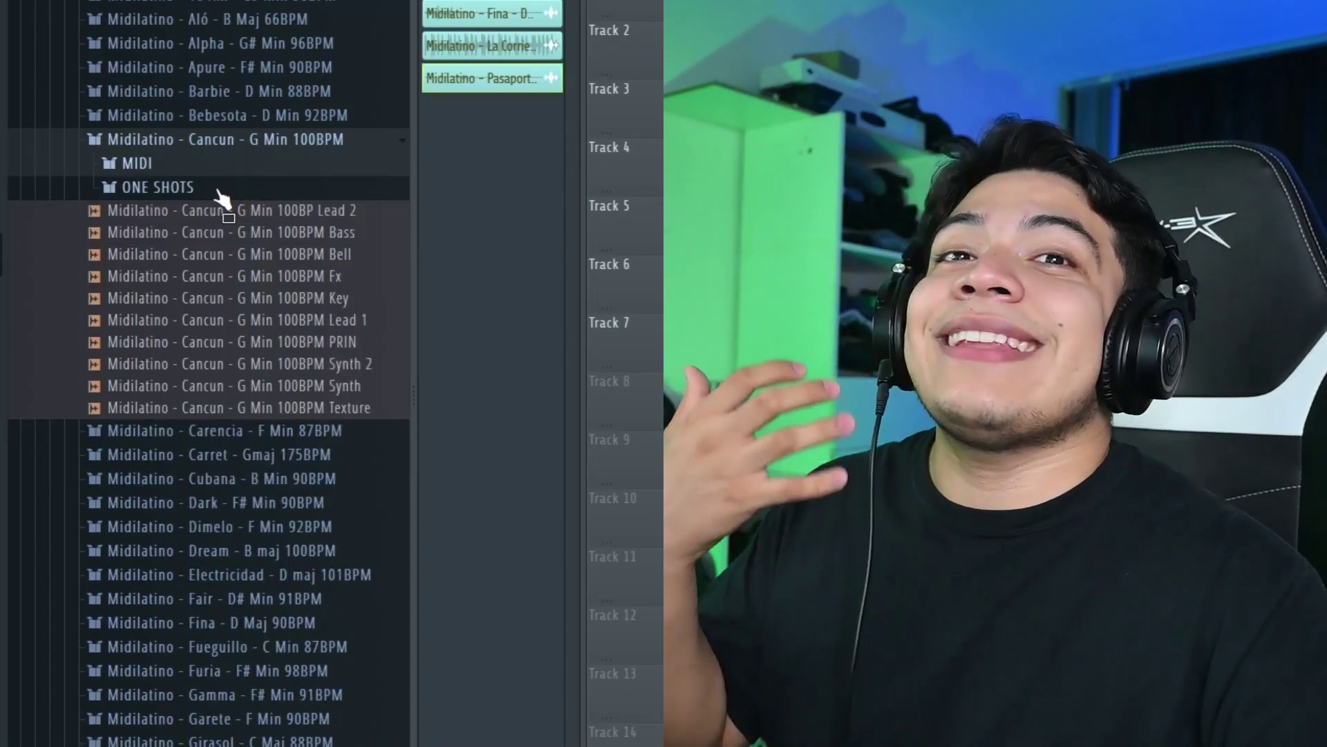
Preview the SYNTH, MALLET and KEY samples in Cancun's ONE SHOTS subfolder, and collapse the subfolder
left_click(222, 192)
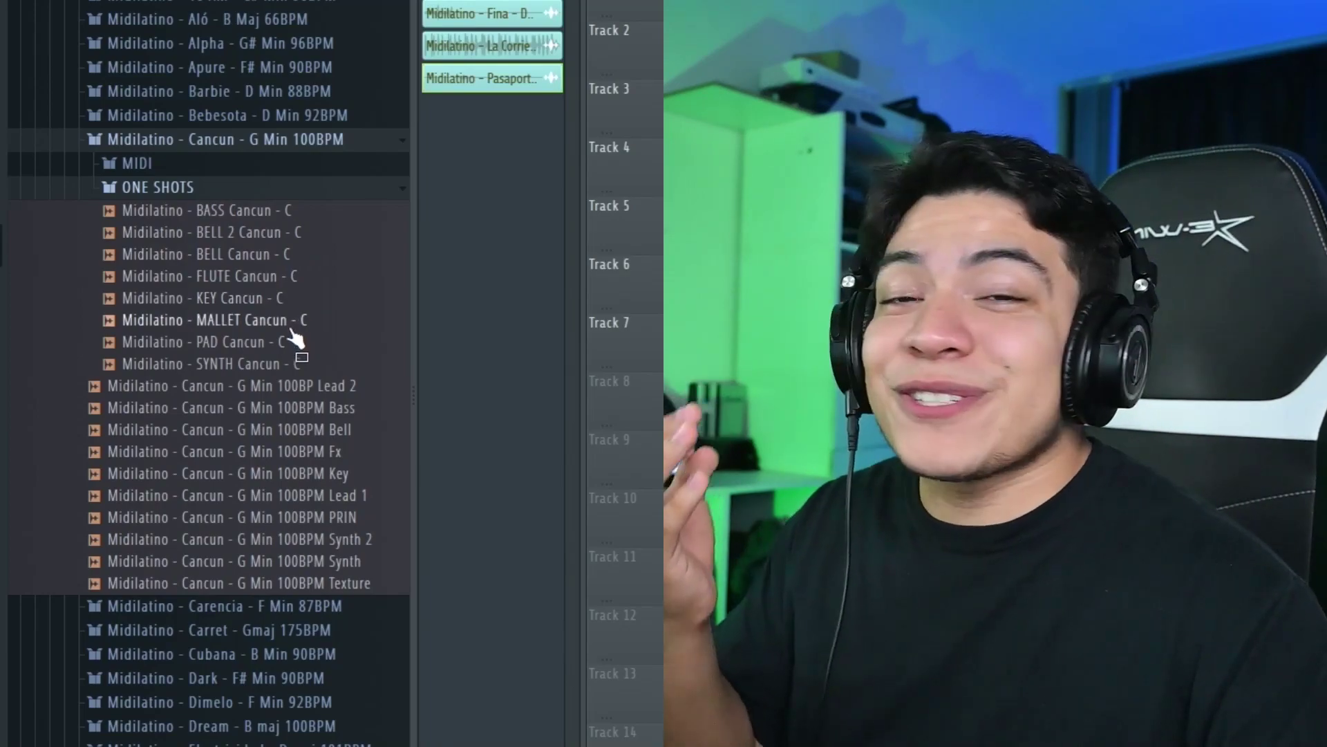
left_click(291, 363)
left_click(273, 325)
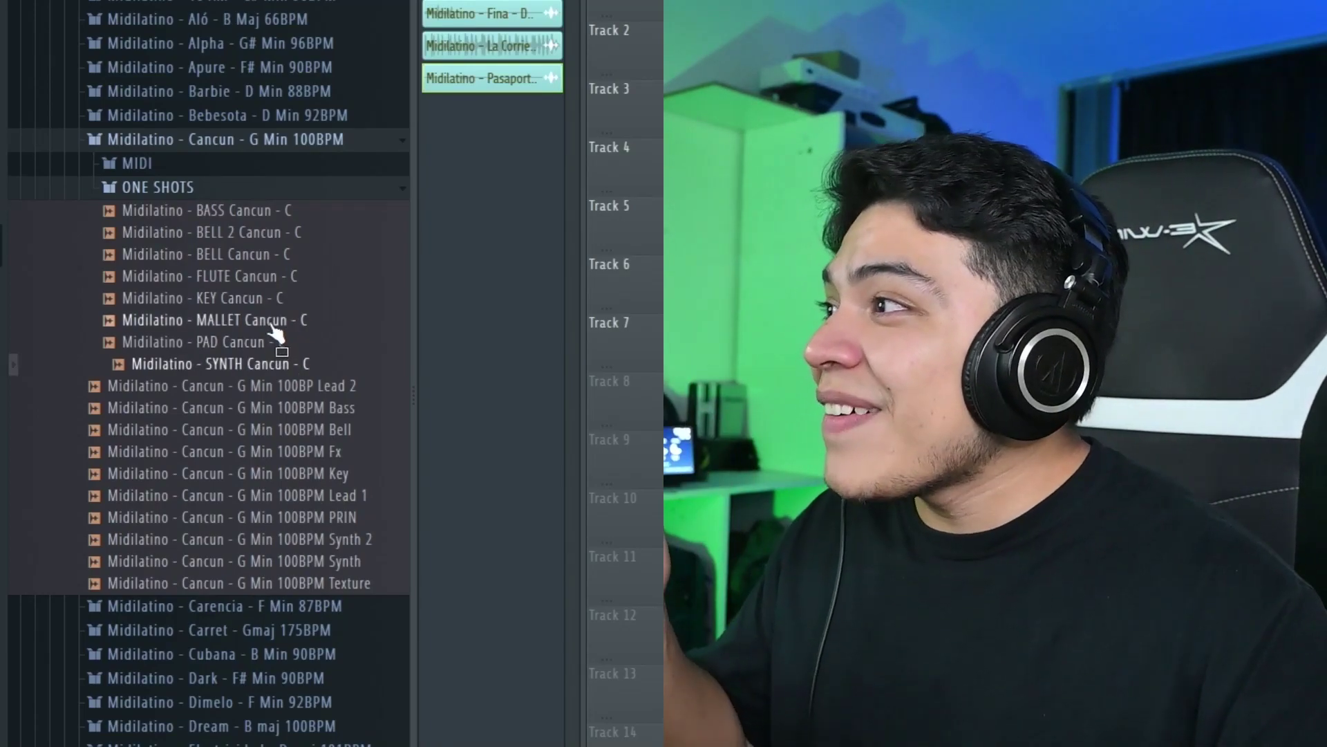
left_click(273, 298)
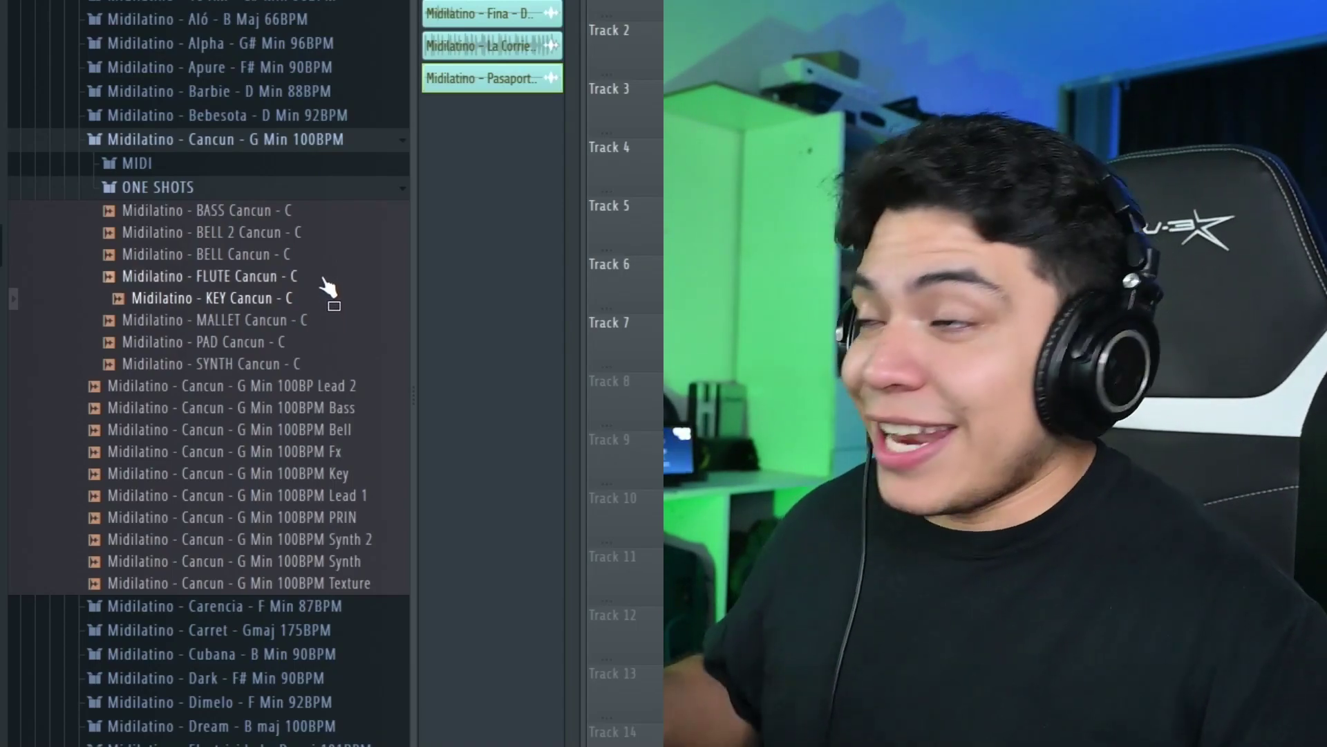
left_click(279, 187)
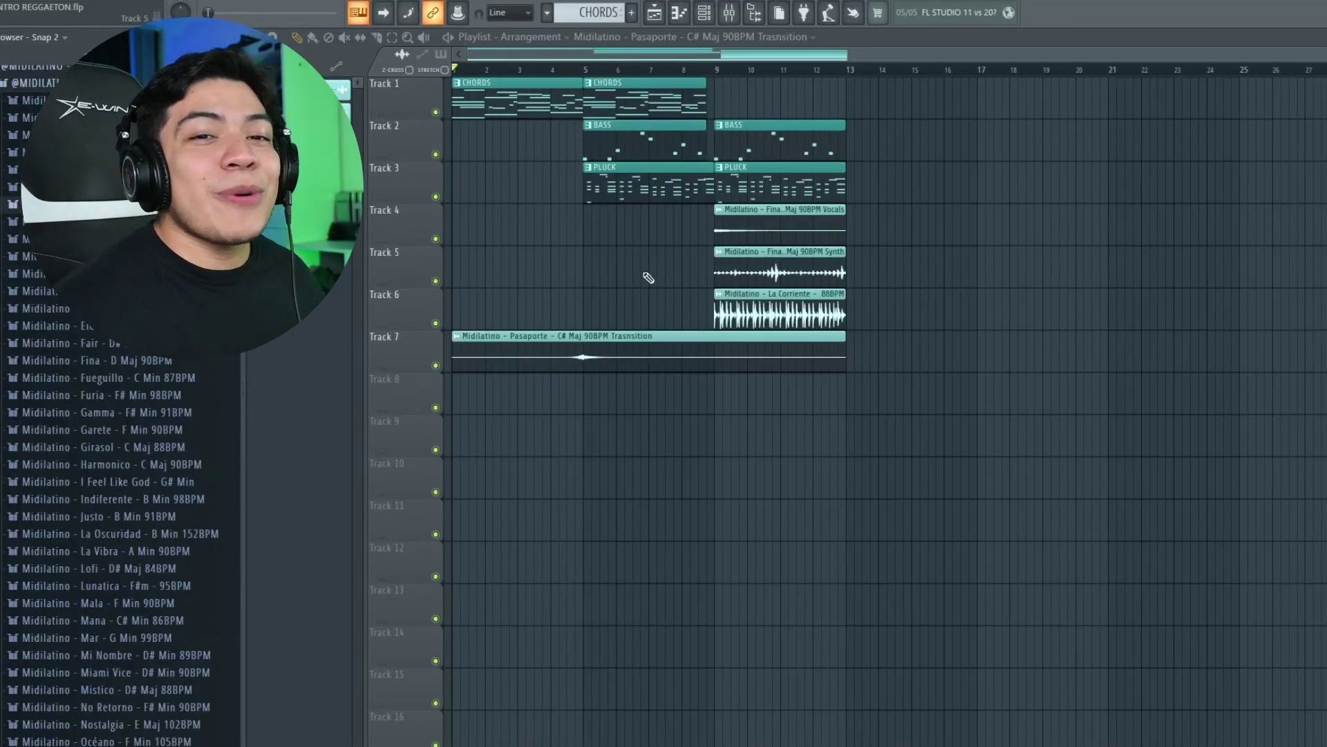
Select the CHORDS pattern on Track 1 and show its Serum instrument with the KEY - Efecto preset
left_click(540, 97)
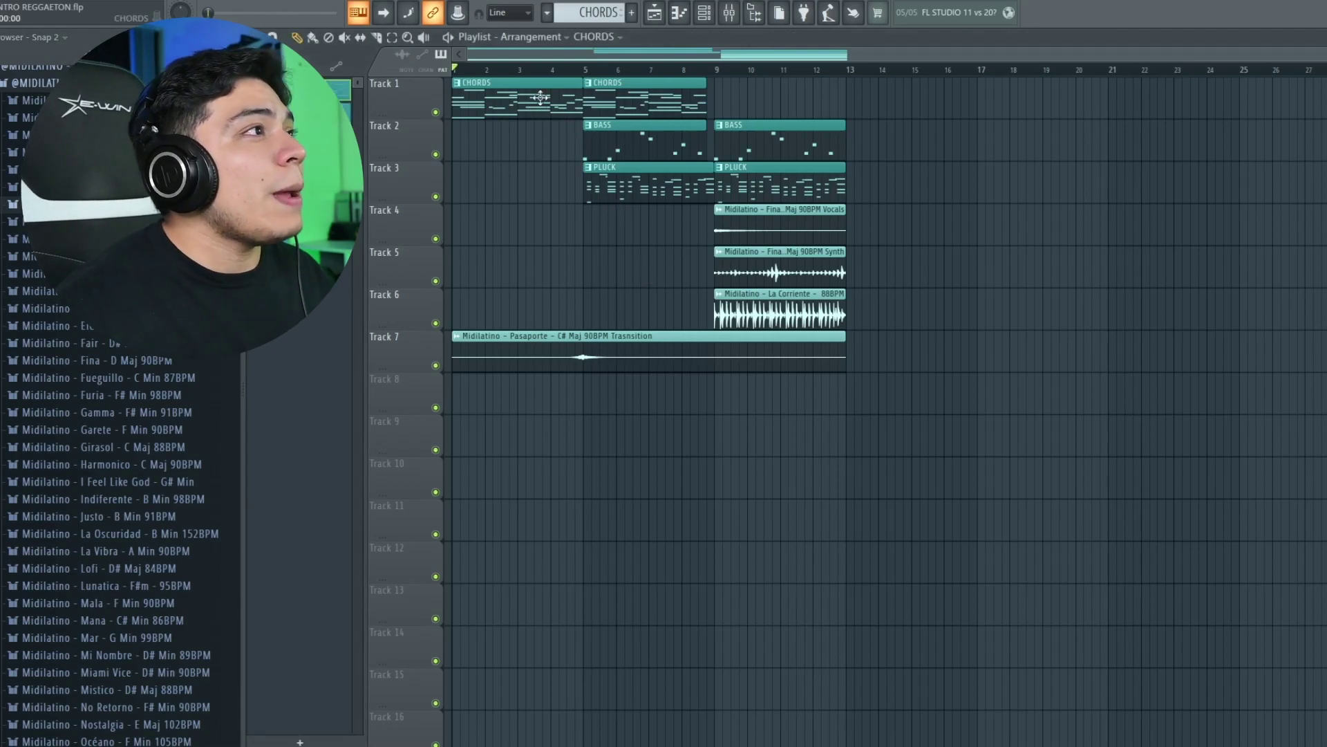
key("F6")
left_click(583, 19)
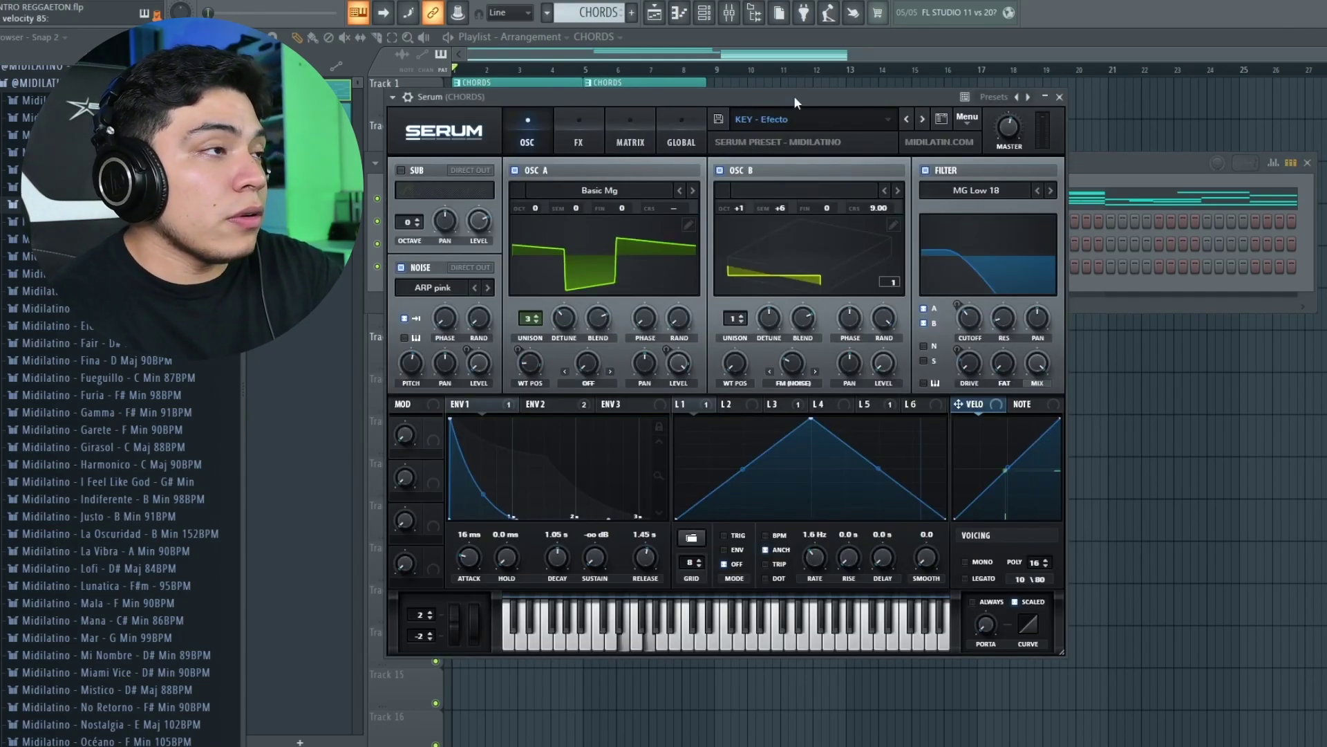
key("F6")
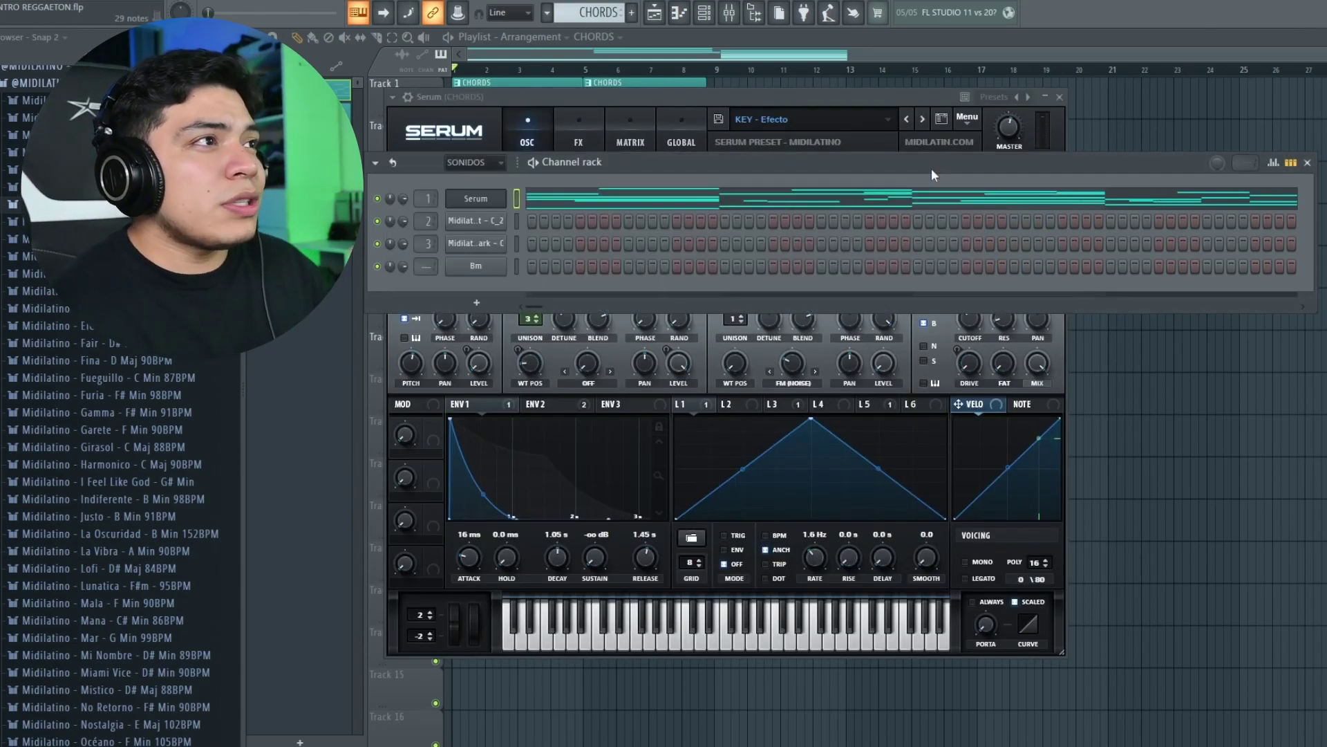
left_click(888, 97)
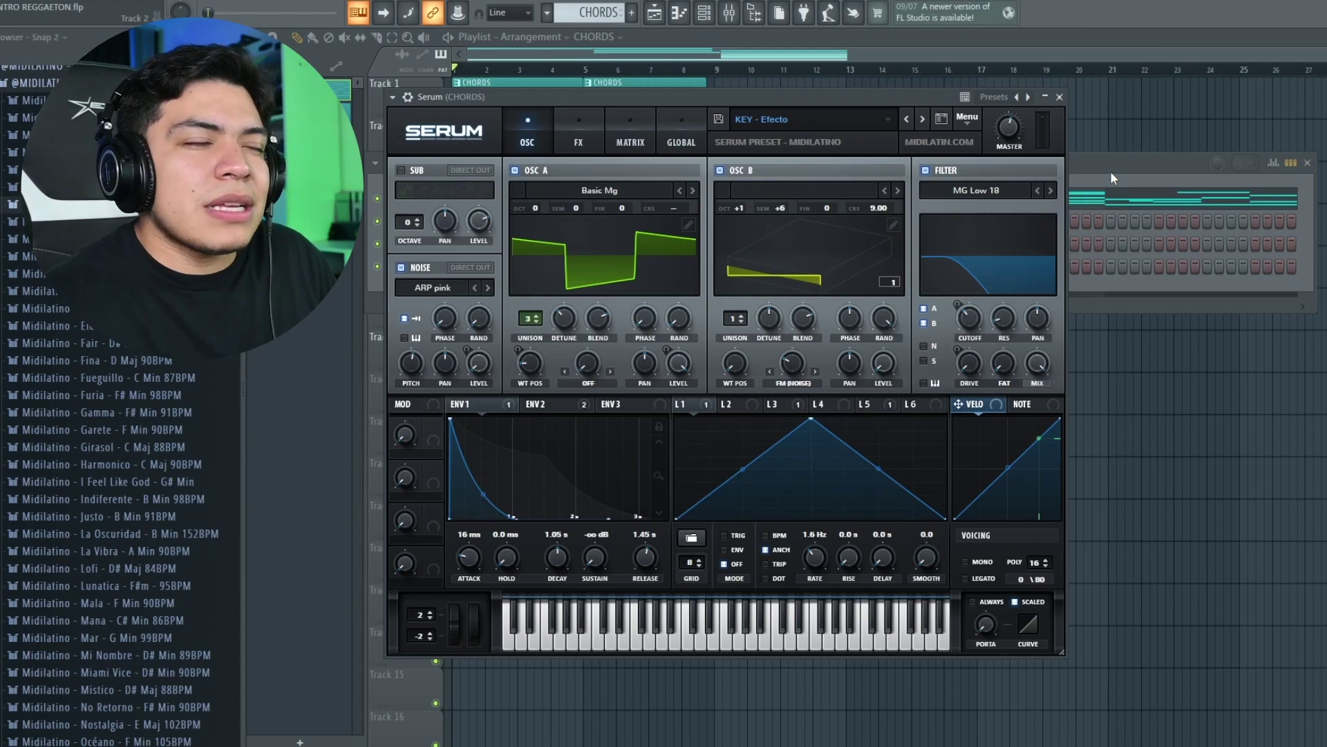
Open the Serum channel's chord notes in the piano roll and play them back
left_click(1113, 198)
scroll(615, 250, "up", 1)
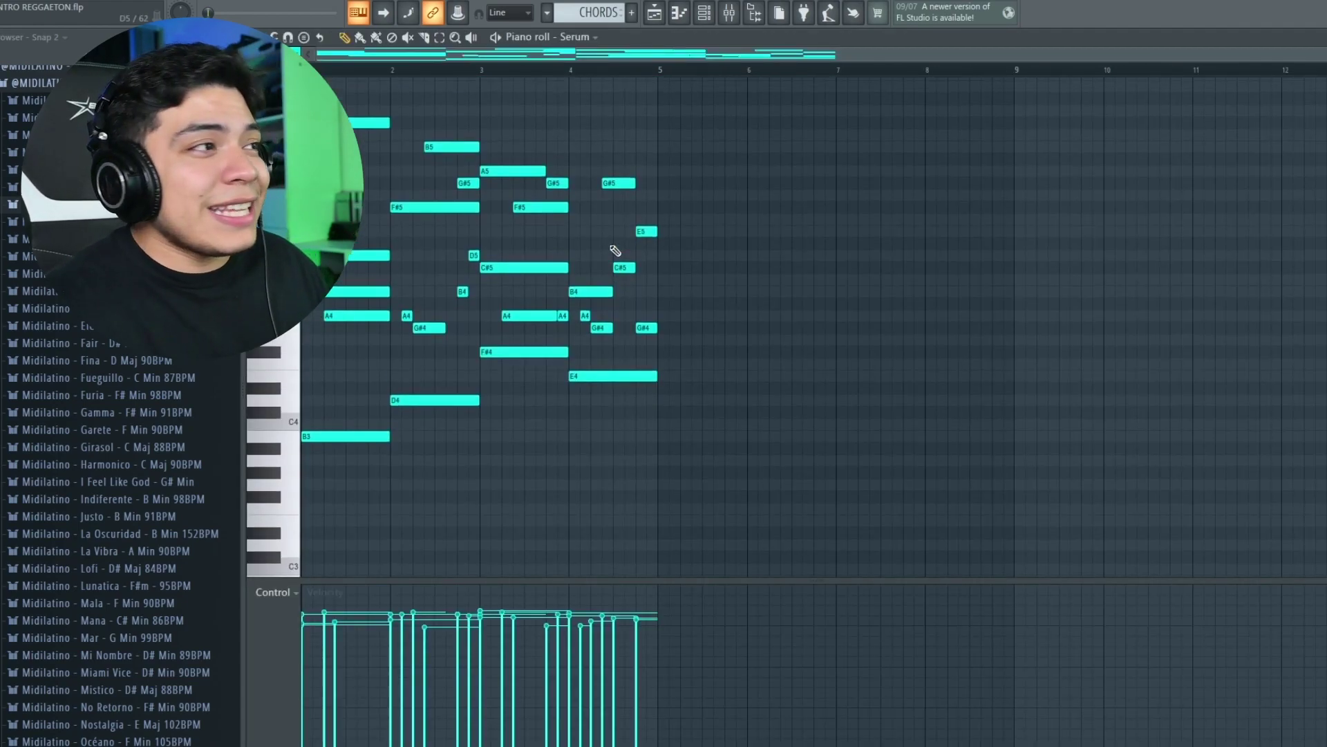
scroll(615, 250, "up", 3)
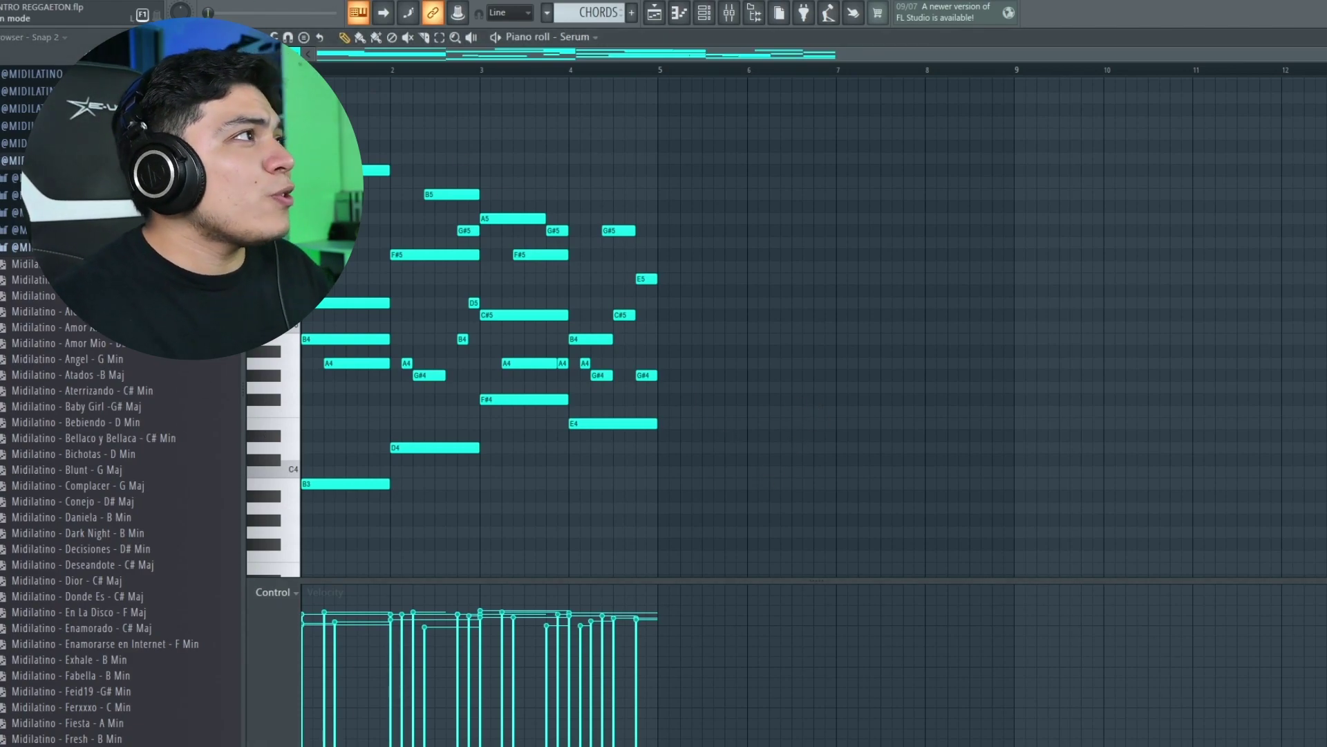
key("space")
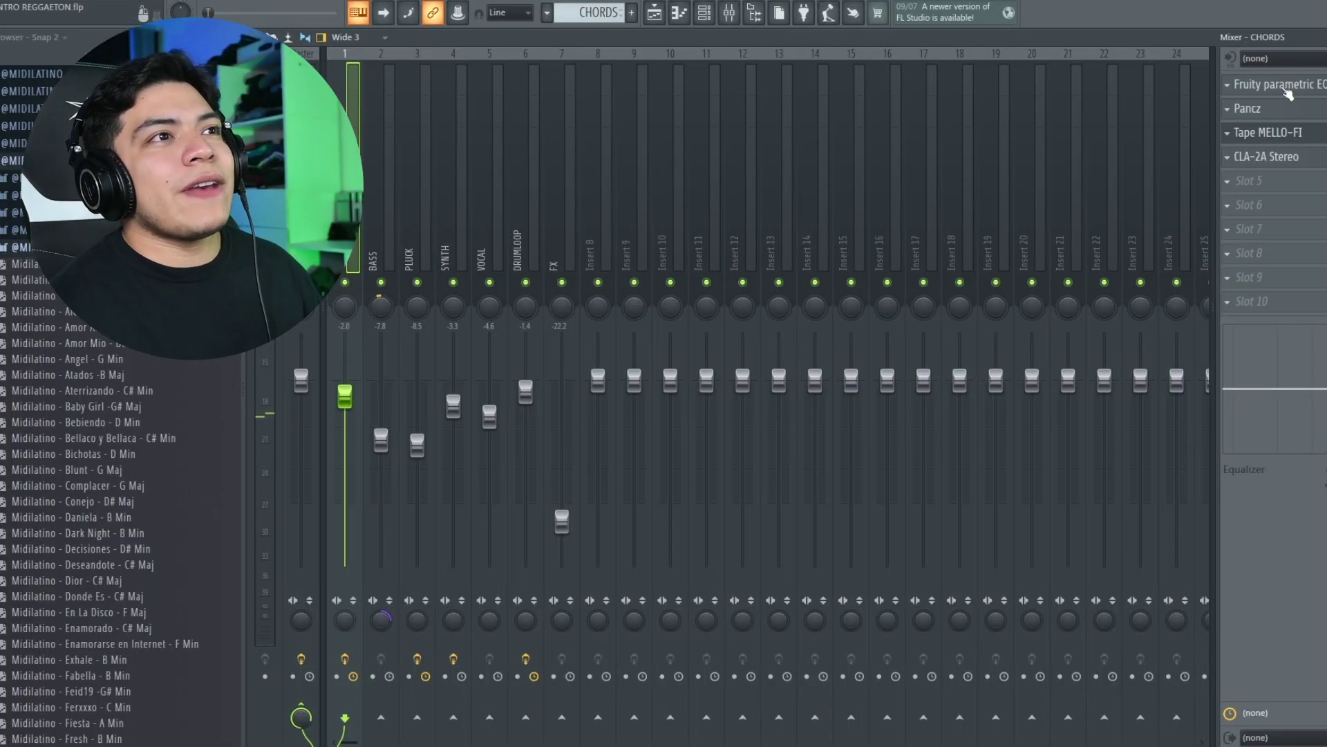
Inspect the Fruity parametric EQ 2 curve on the CHORDS mixer track, and close the plugin
left_click(1284, 89)
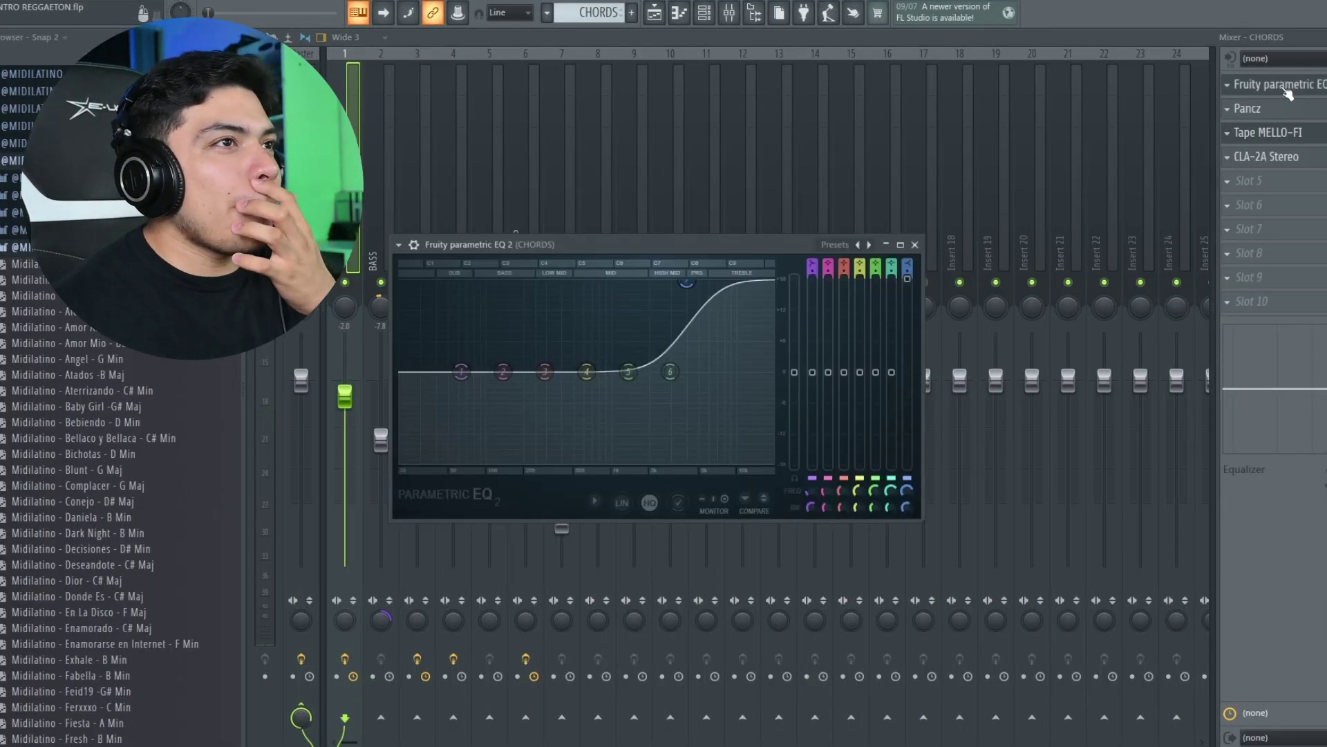
left_click(1286, 89)
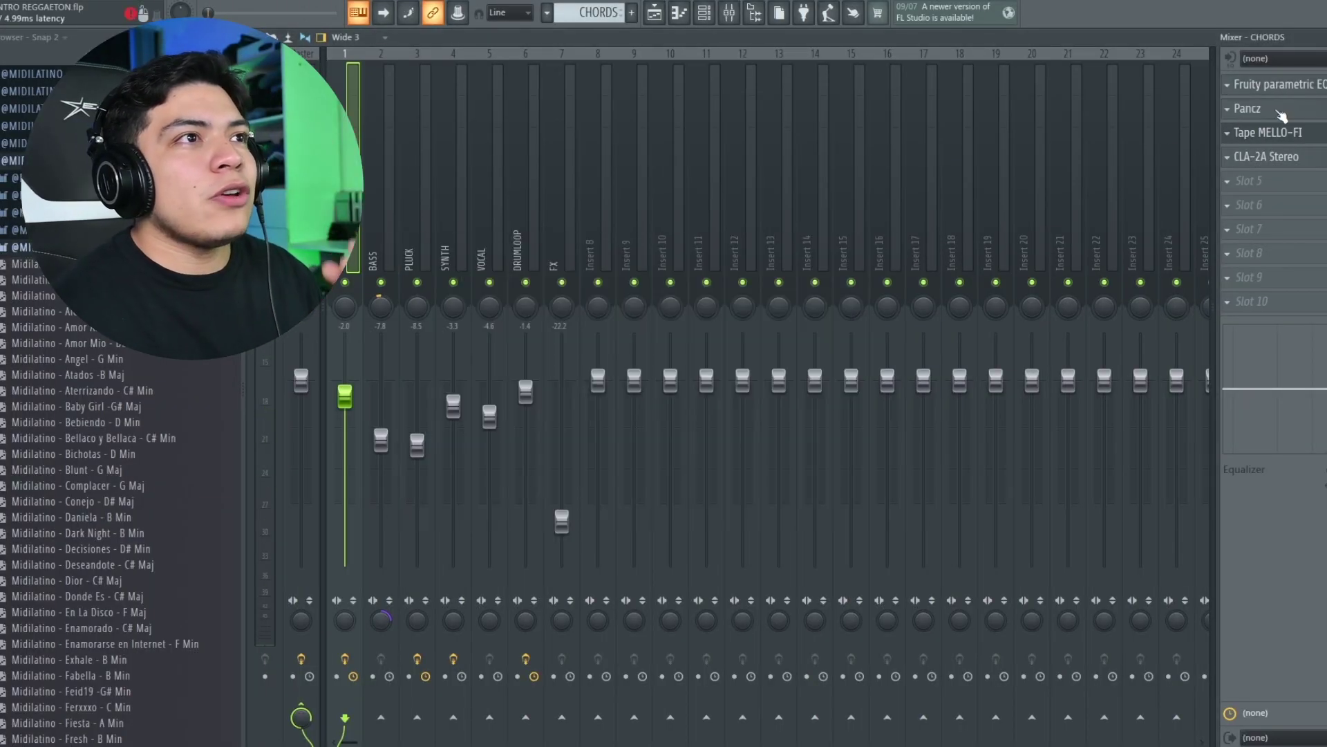
Inspect the Pancz, Tape MELLO-FI and CLA-2A Stereo plugins on the CHORDS mixer track, closing each one after viewing
left_click(1281, 112)
left_click(1281, 112)
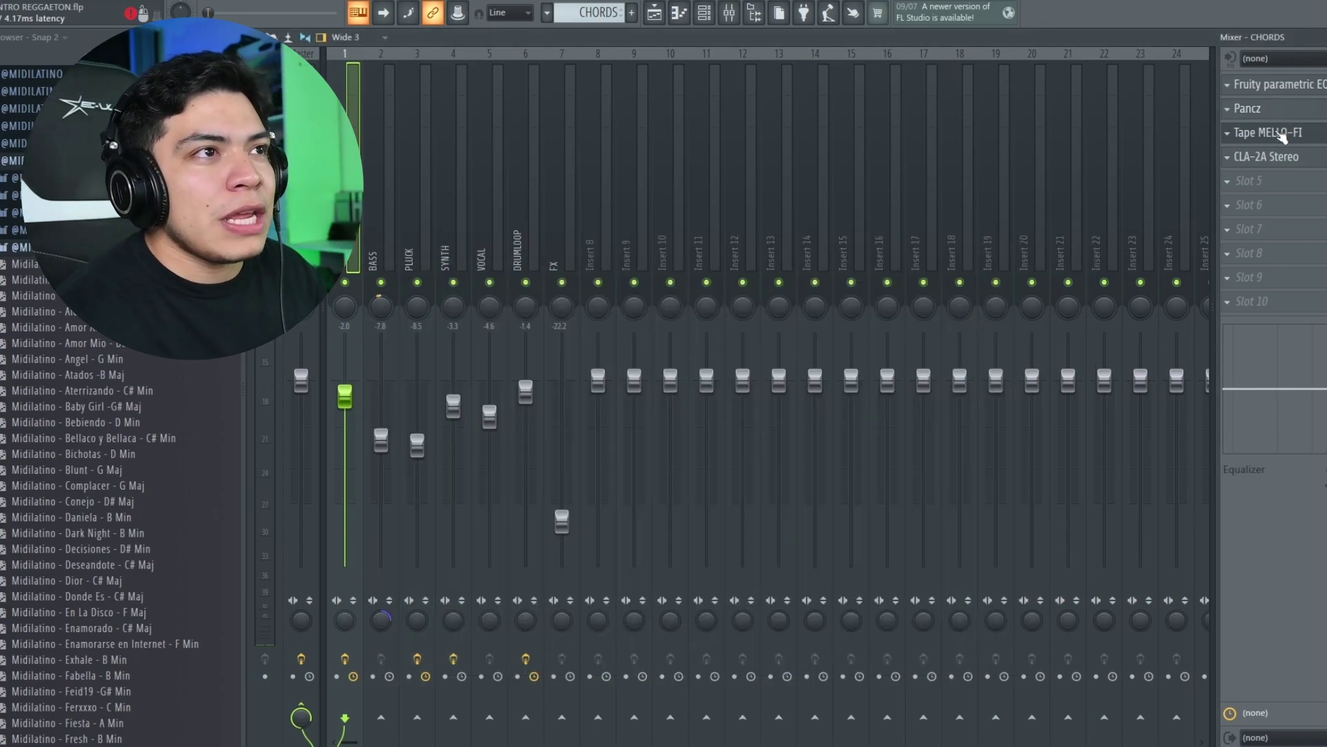
left_click(1282, 135)
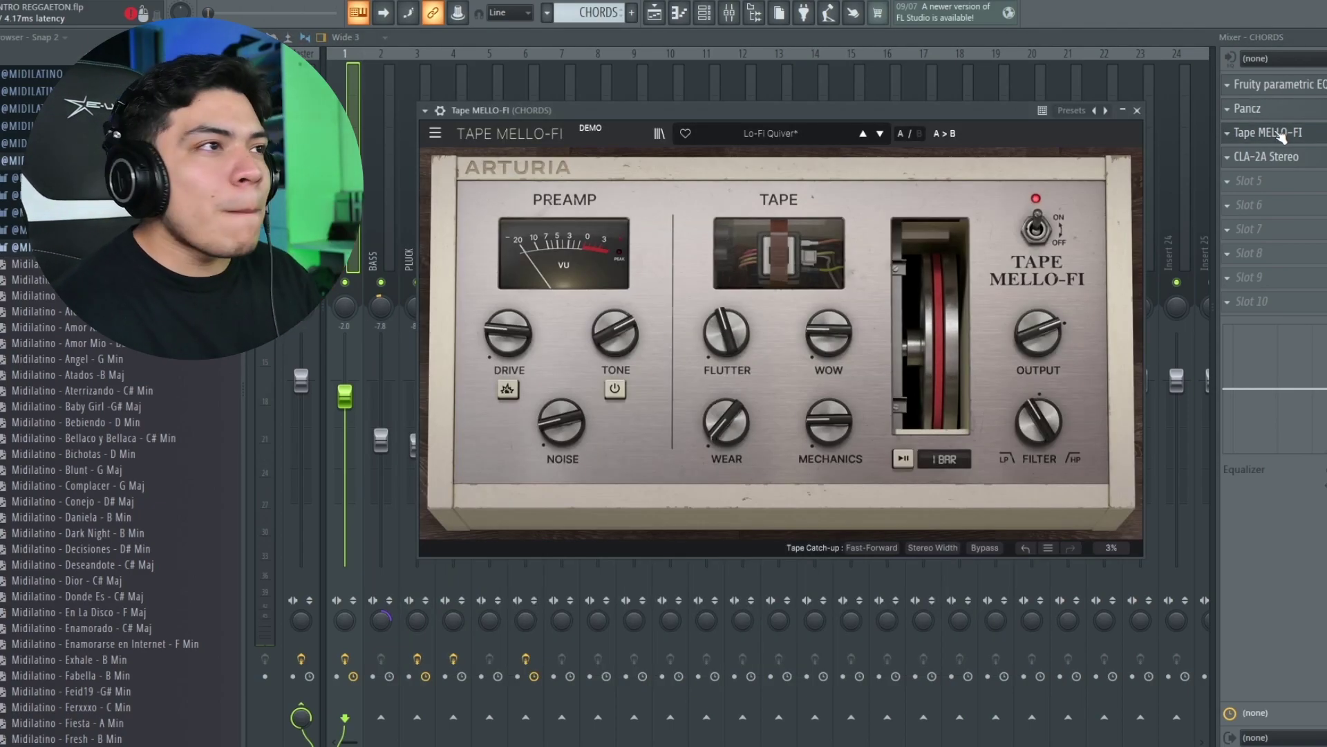
left_click(1282, 135)
left_click(1274, 157)
left_click(1274, 158)
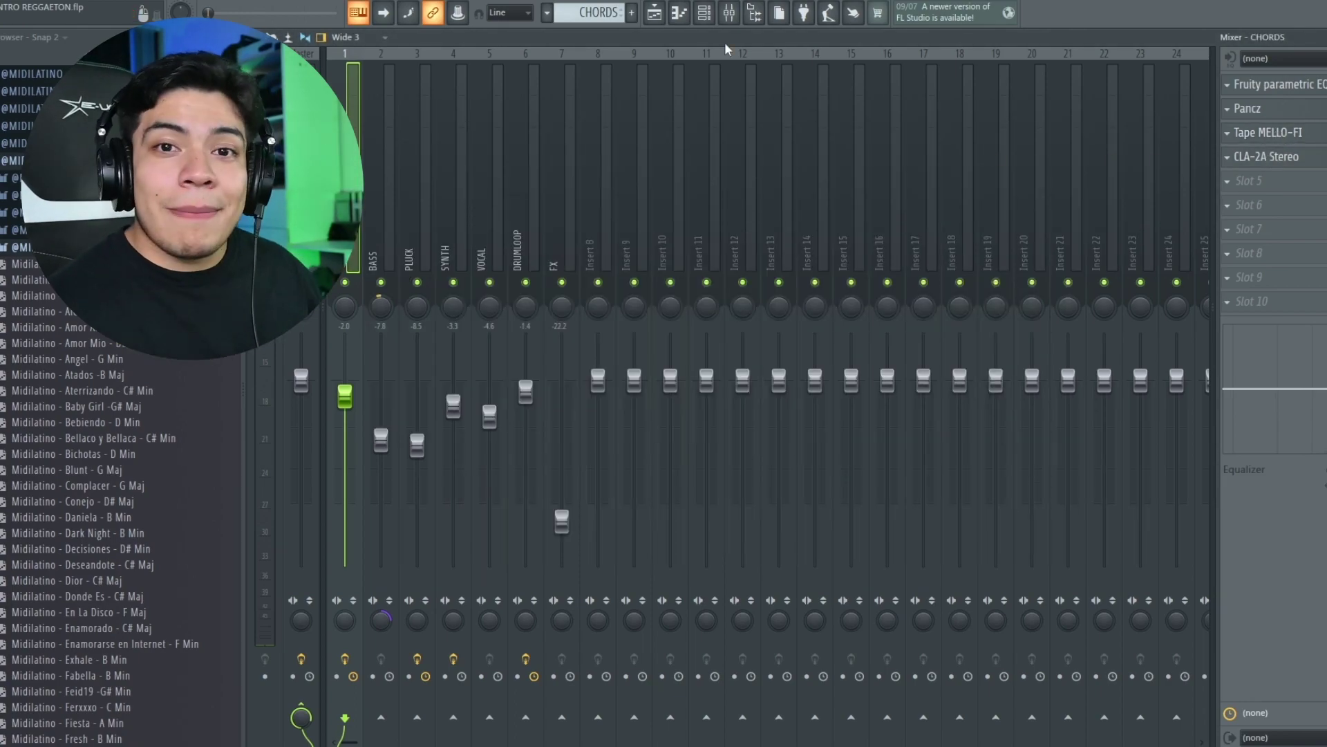
Return to the playlist, open the BASS pattern's notes in the piano roll and play them back
left_click(655, 14)
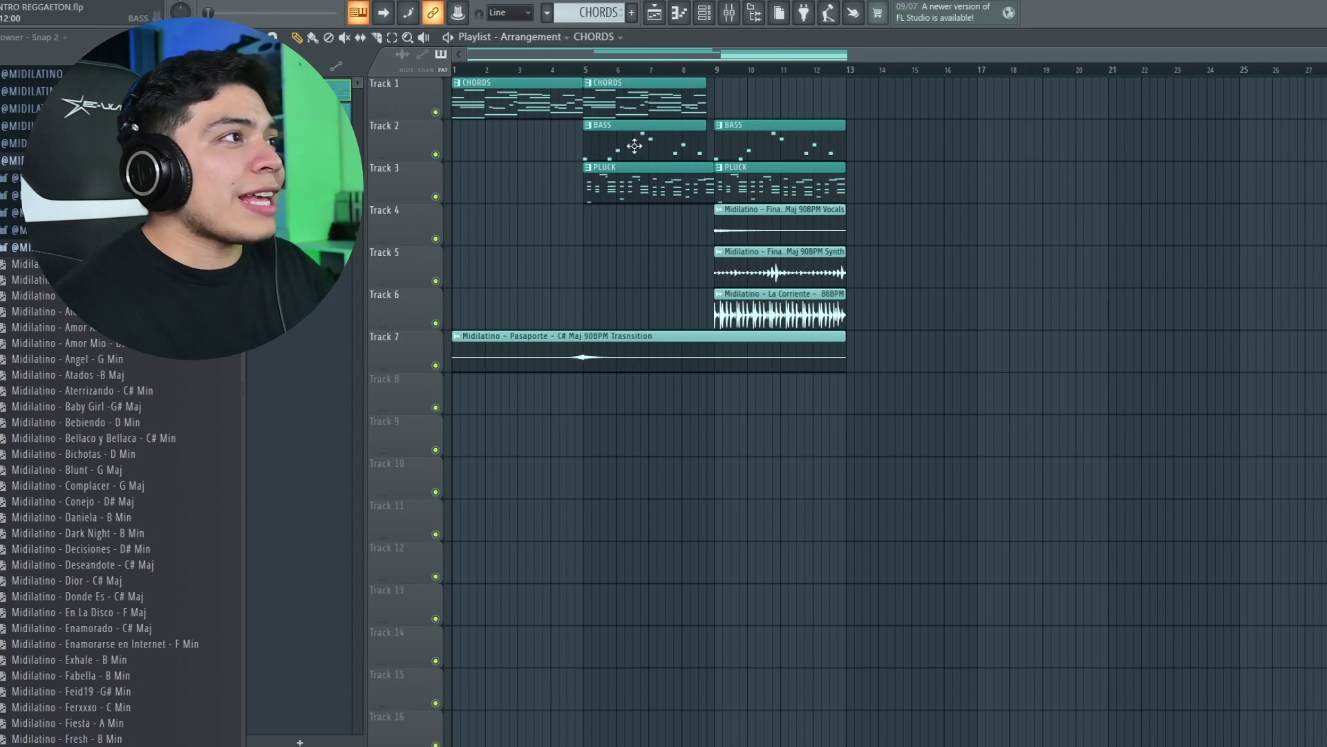
left_click(704, 13)
left_click(484, 222)
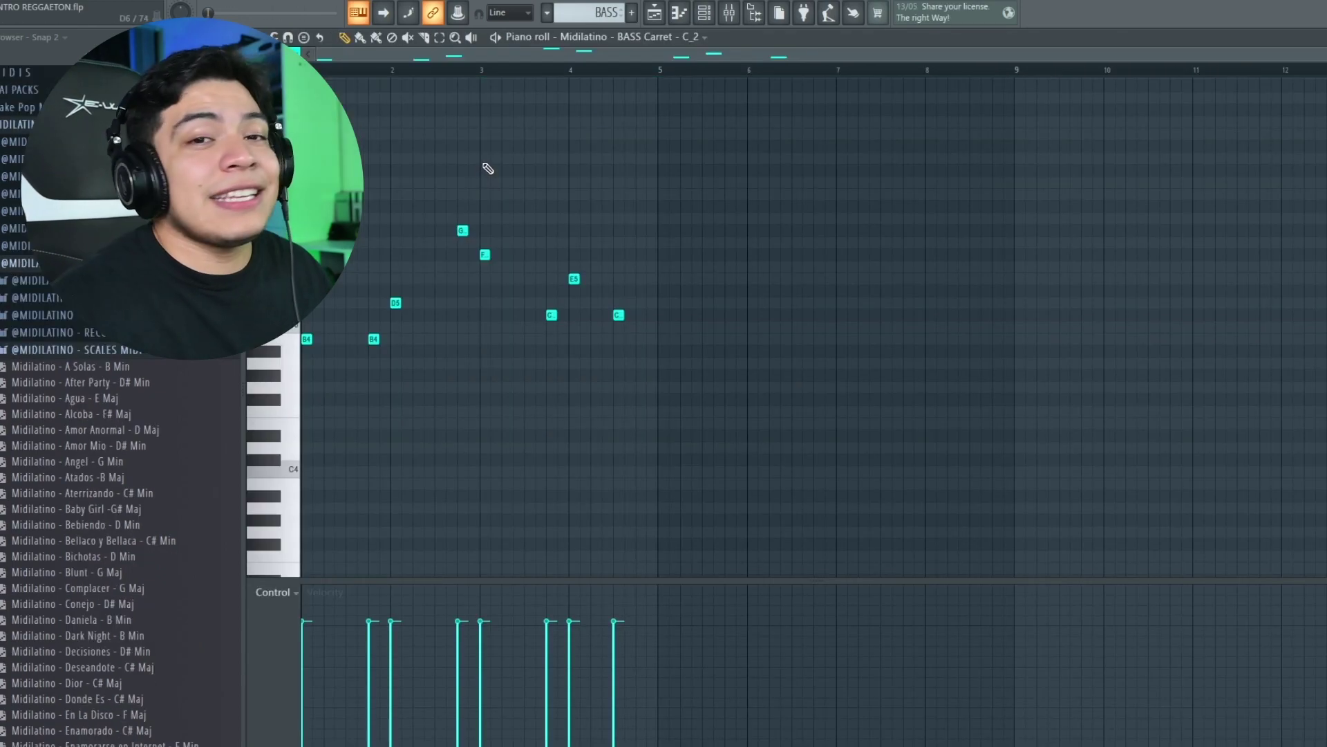
key("space")
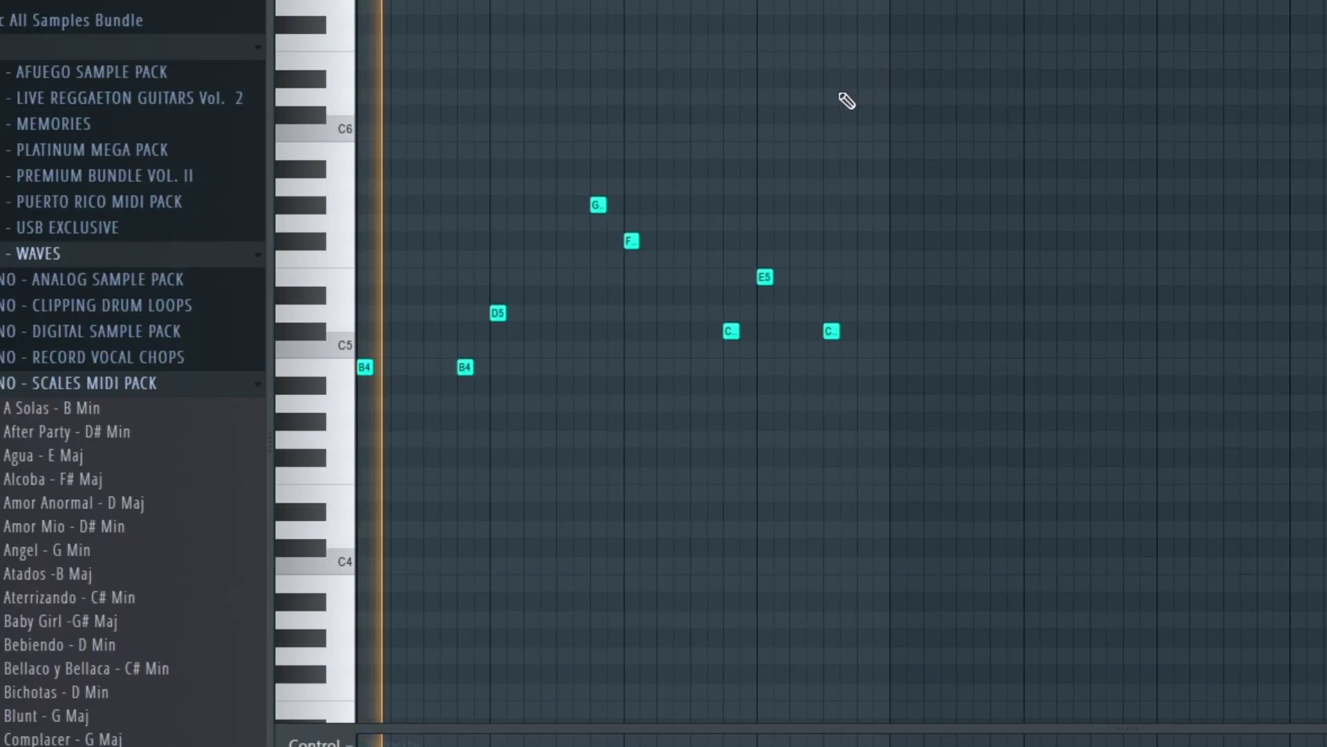
scroll(626, 159, "up", 1)
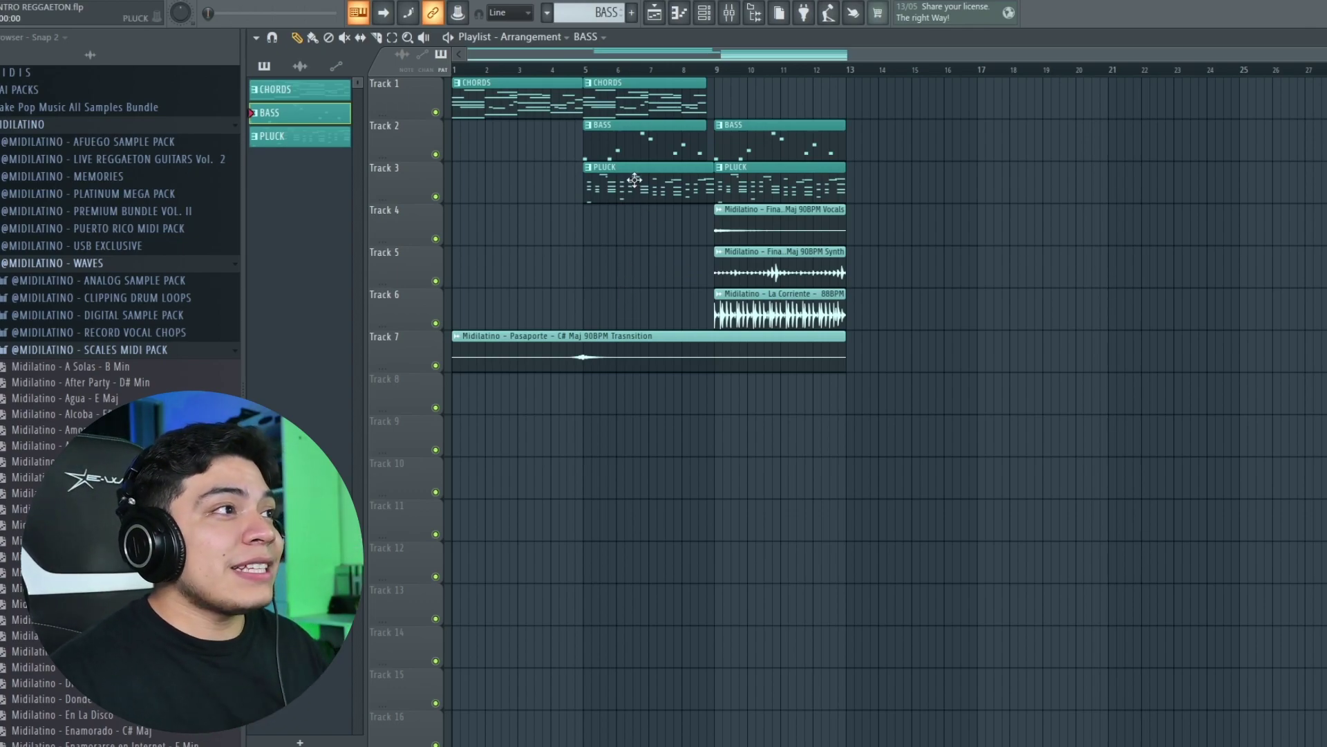
Open the PLUCK Dark channel's notes from the PLUCK pattern in the piano roll and play them back
left_click(706, 19)
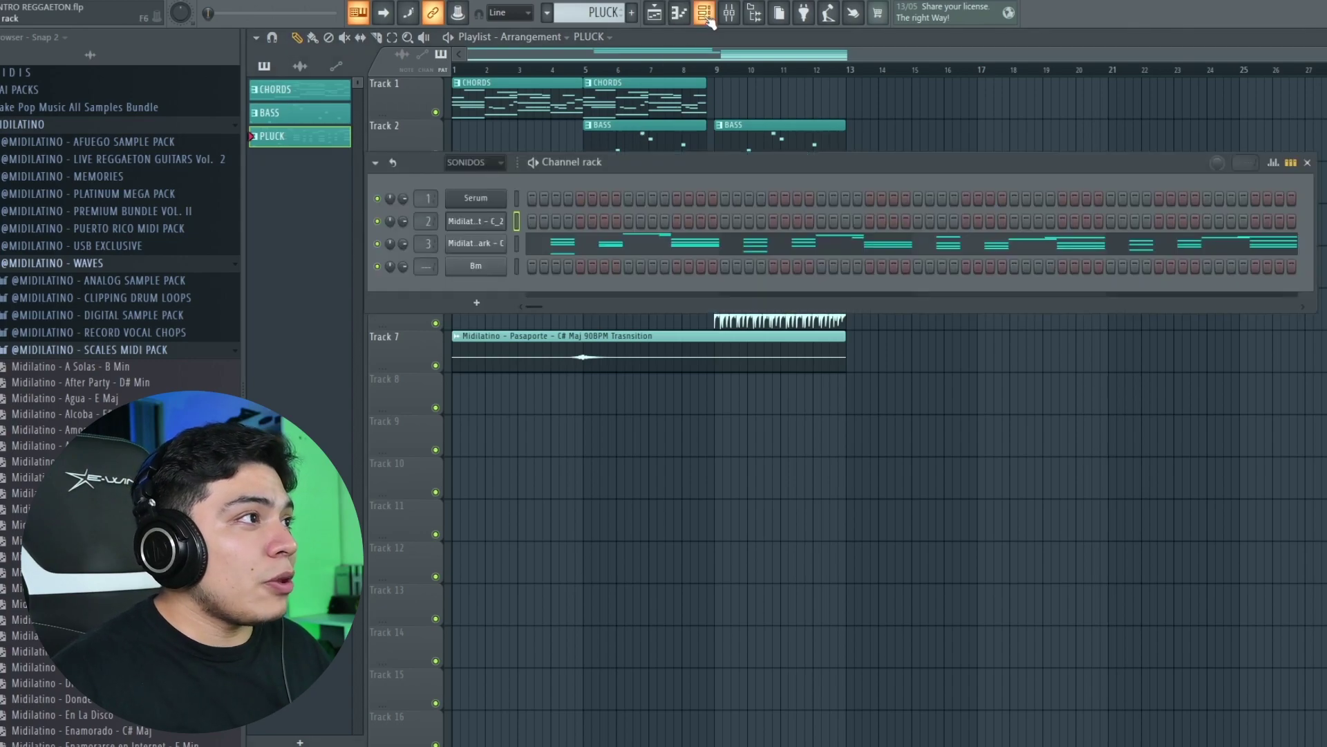
left_click(503, 240)
left_click(765, 172)
left_click(585, 251)
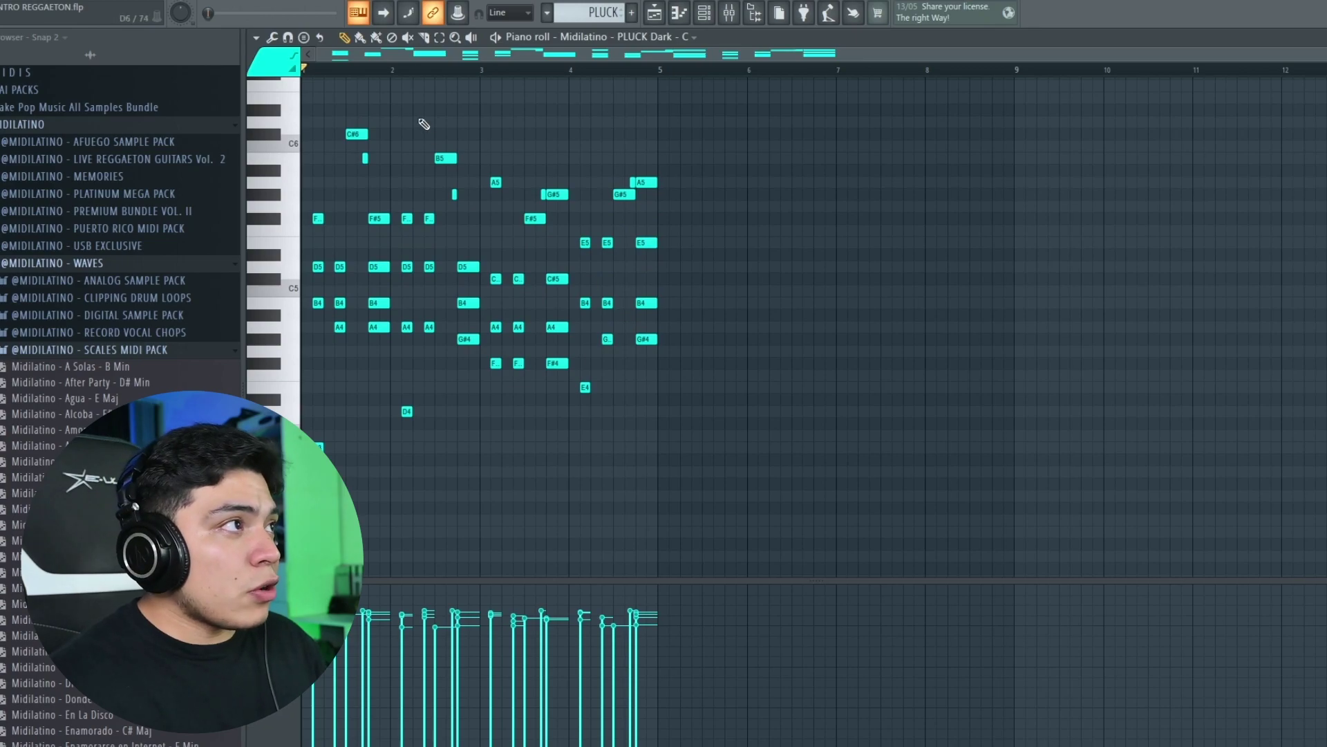
scroll(380, 75, "up", 3)
scroll(717, 228, "up", 1)
scroll(535, 312, "down", 1)
scroll(608, 147, "up", 1)
key("space")
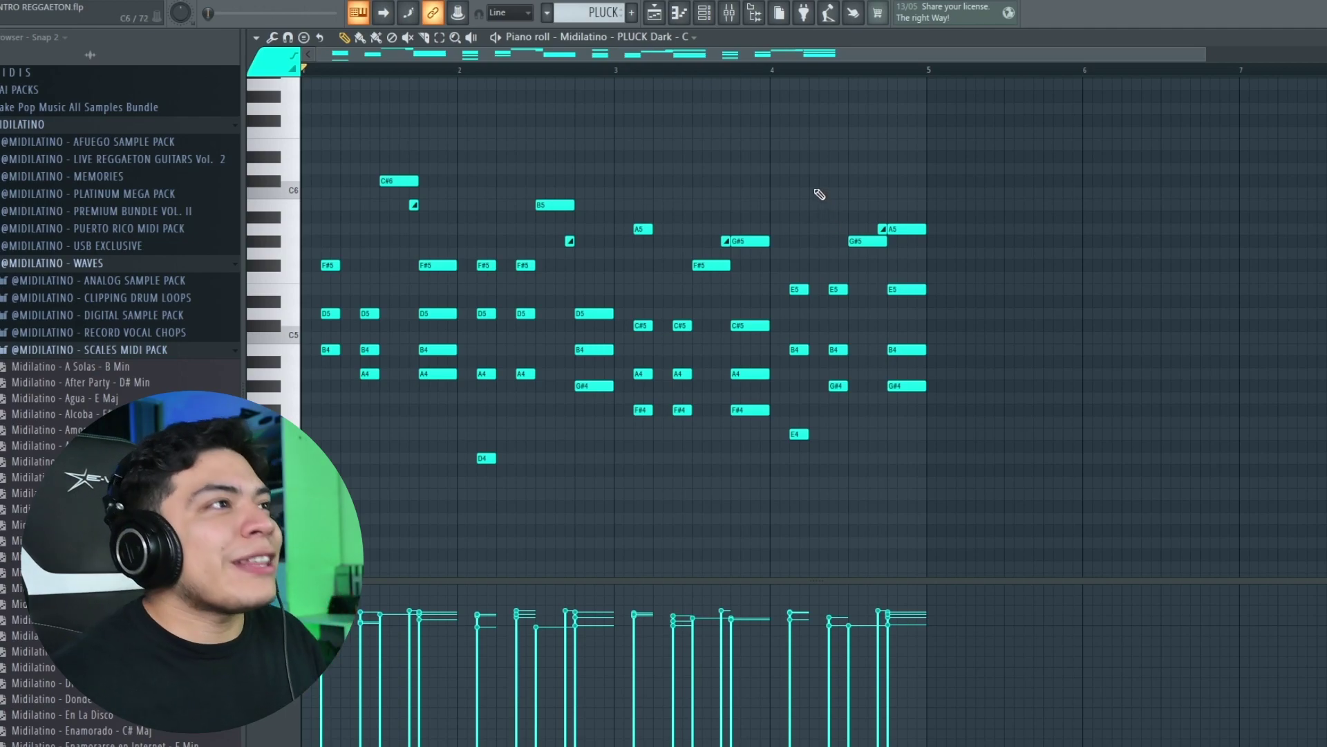
Inspect the Chorus DIMENSION-D, ValhallaVintageVerb and Kickstart plugins on the PLUCK mixer track, and close them
left_click(735, 17)
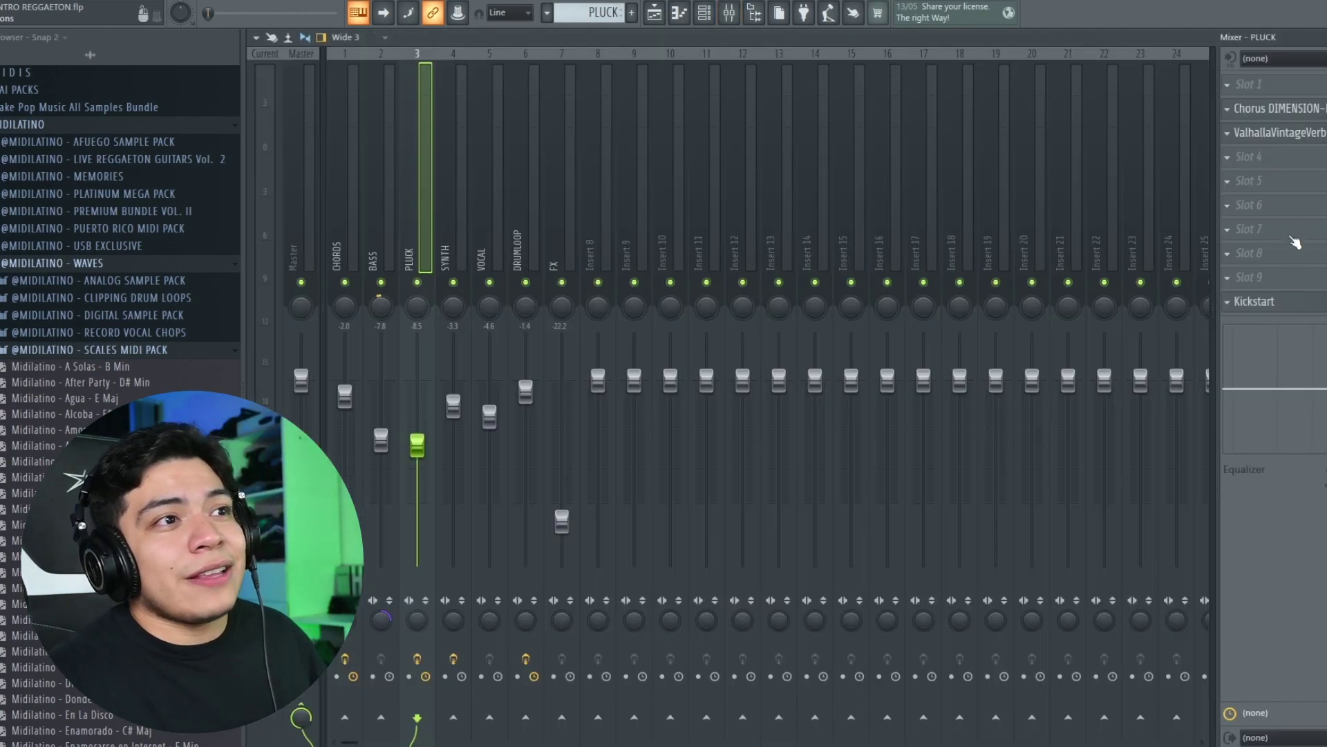
left_click(1292, 109)
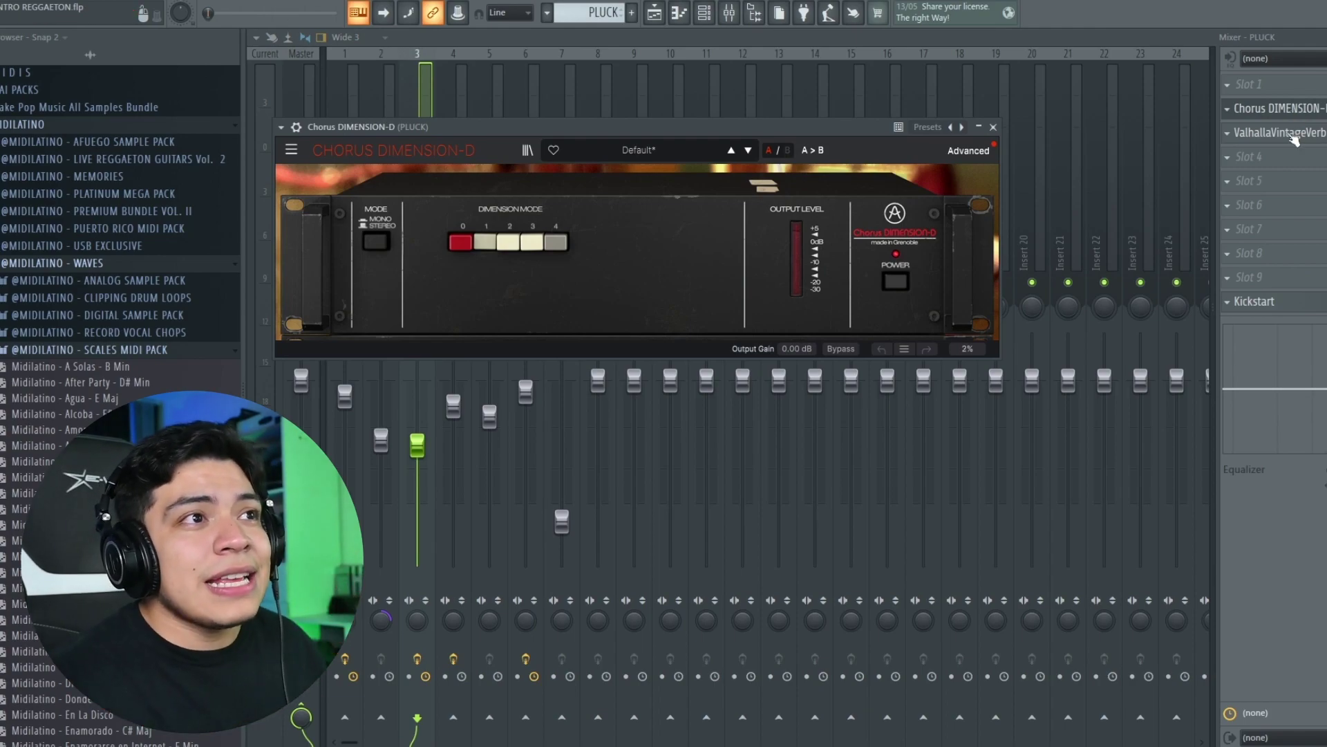
left_click(1291, 133)
left_click(1286, 302)
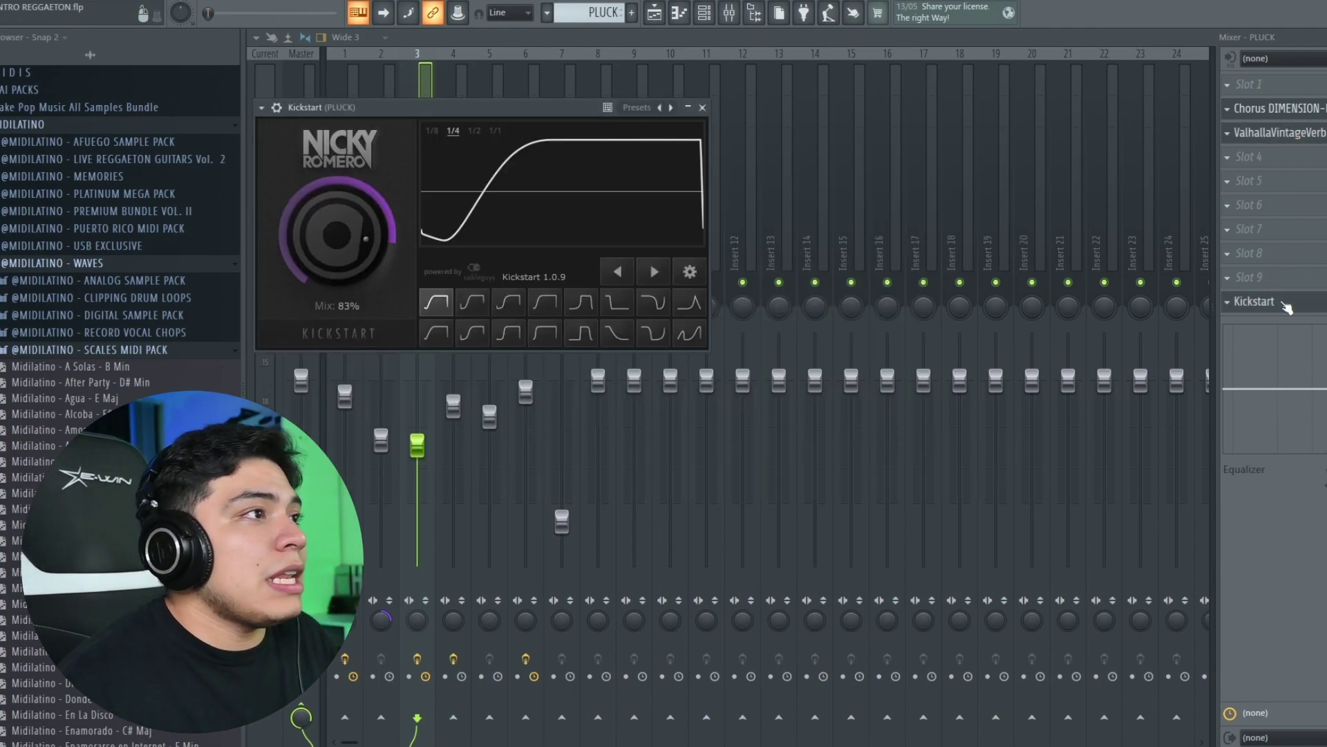
left_click(416, 73)
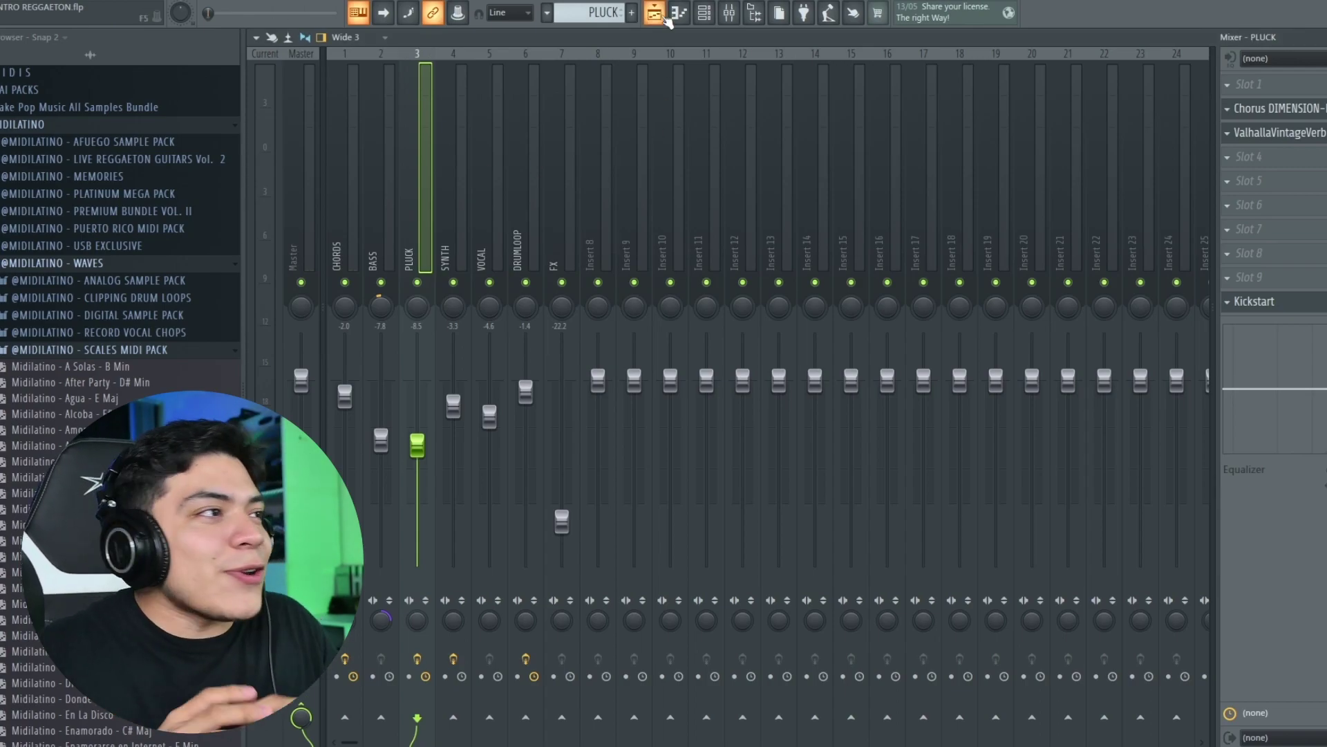
Return to the playlist and place the playback position at bar 9
left_click(663, 17)
left_click_drag(895, 325, 780, 206)
left_click(717, 68)
left_click(952, 186, "ctrl")
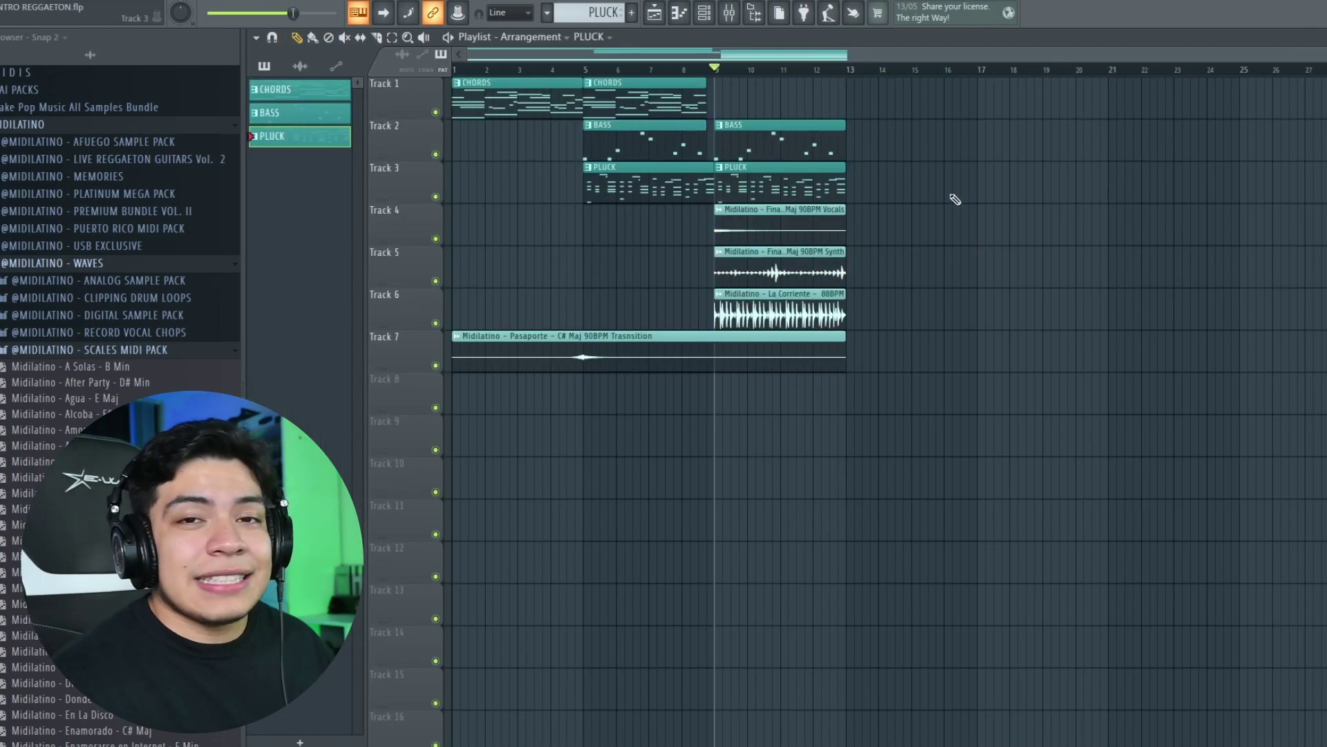
Locate the source files of the Fina Vocals and Synth clips in the browser, and briefly check the Fina folder's ONE SHOT subfolder
left_click(745, 224)
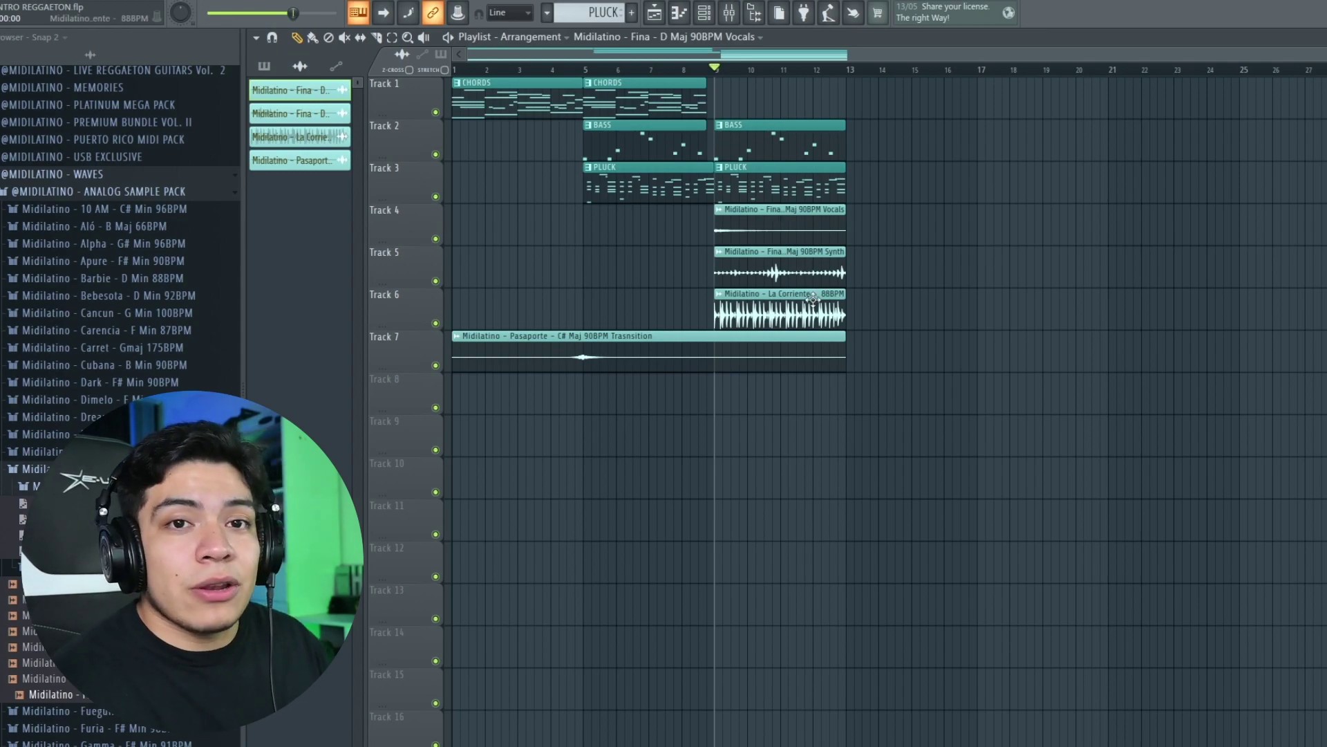
double_click(775, 257)
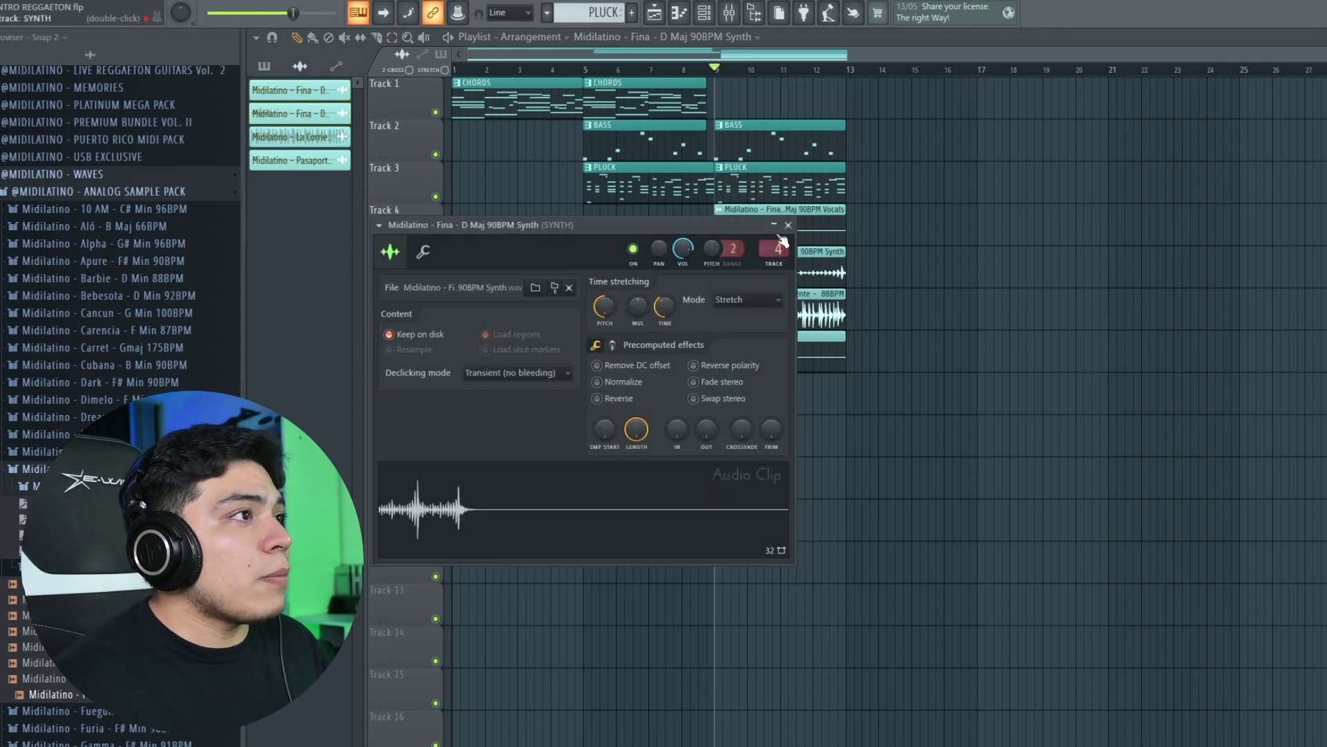
left_click(555, 288)
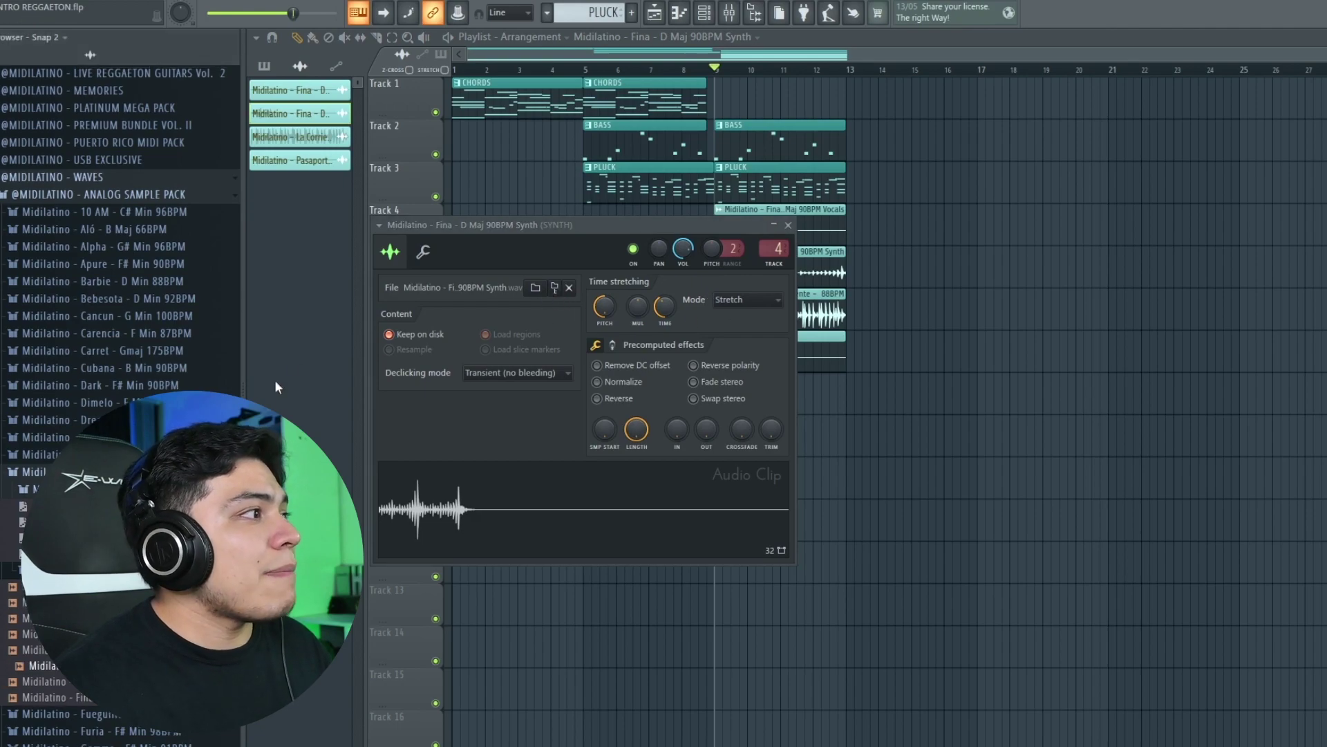
scroll(61, 402, "down", 2)
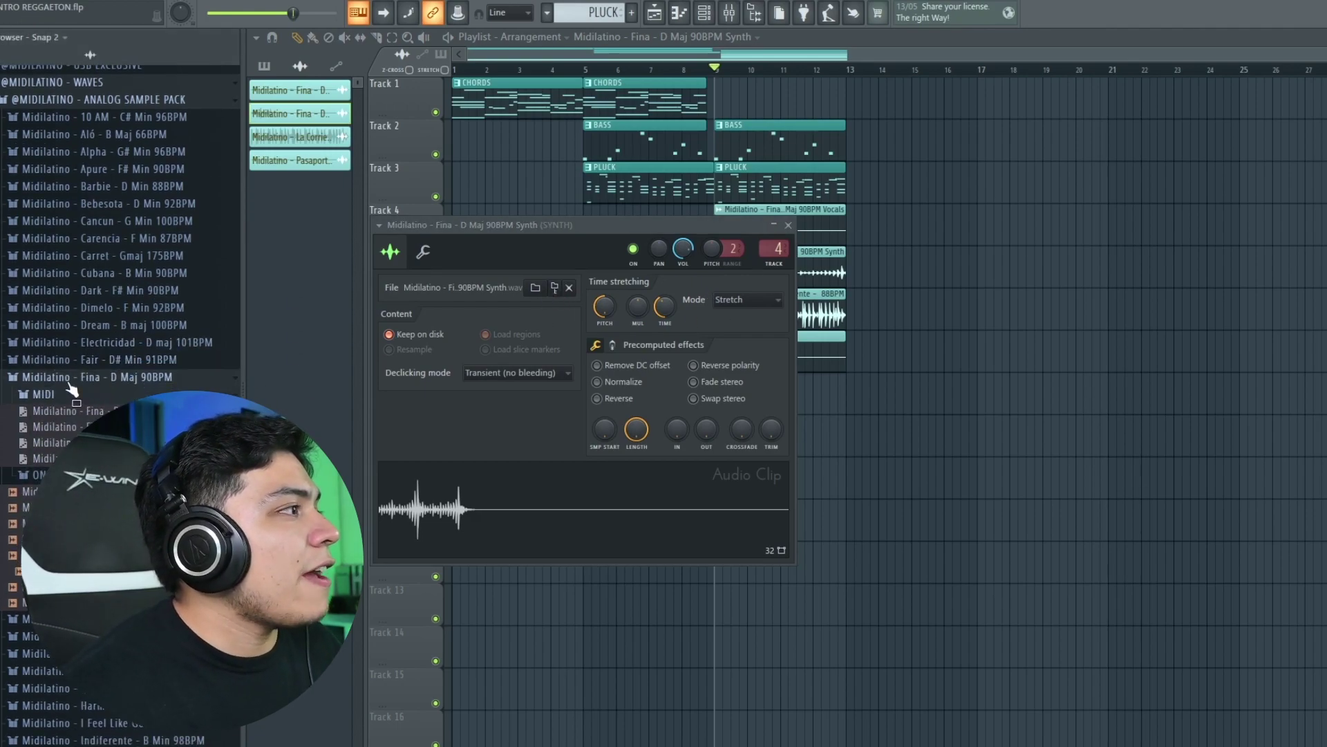
scroll(132, 391, "down", 4)
key("Escape")
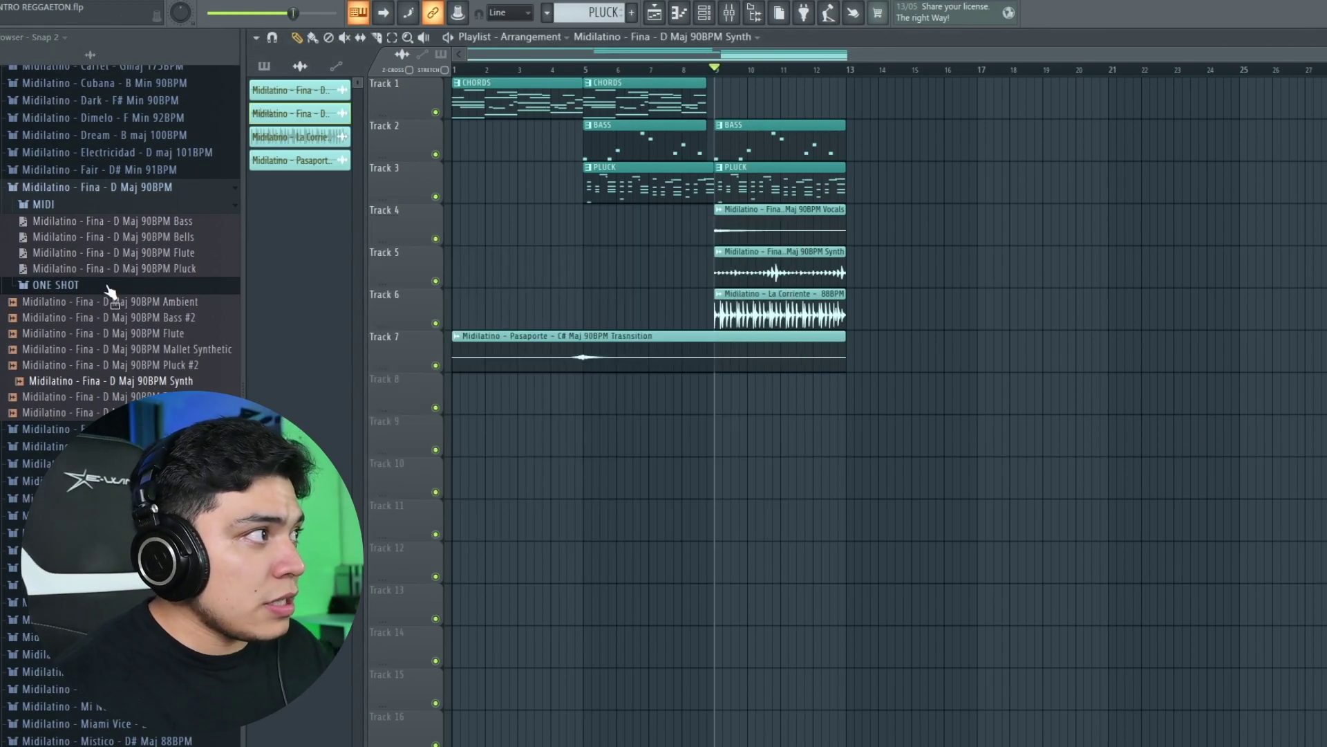
left_click(109, 286)
left_click(109, 286)
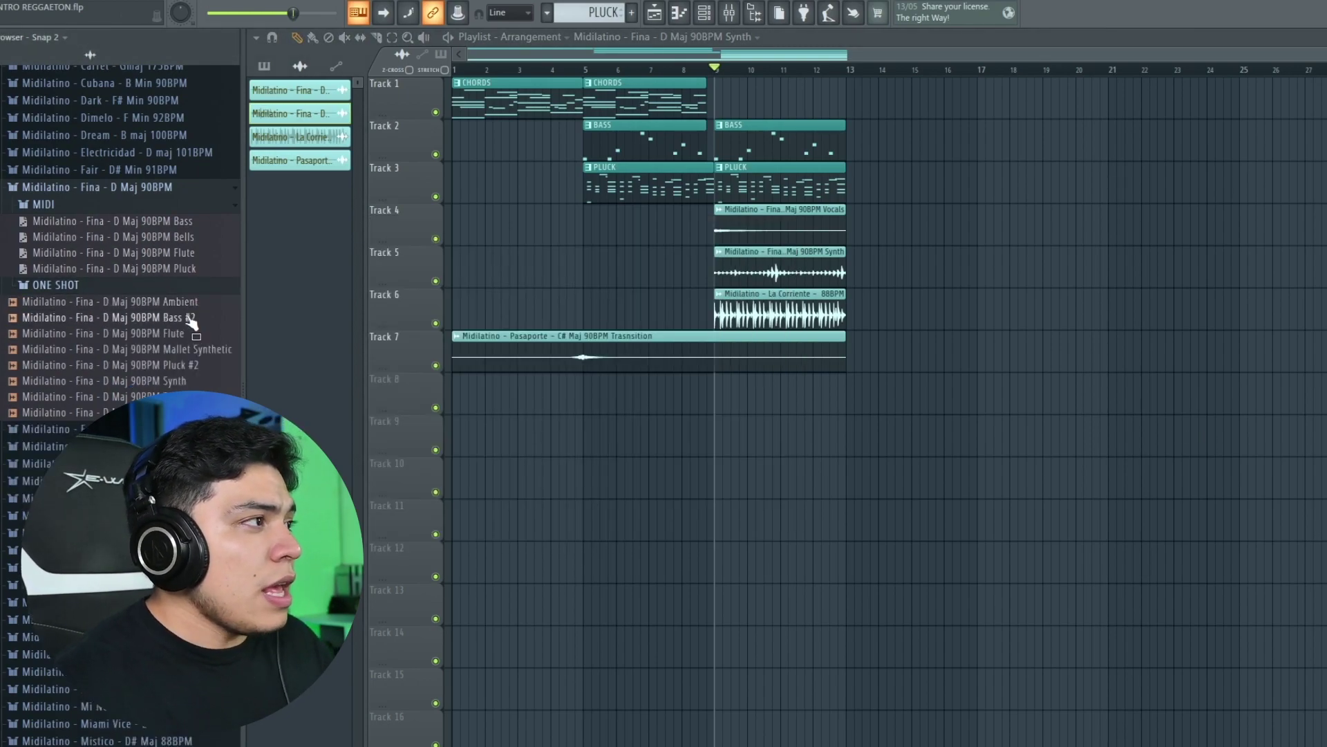
Solo the Fina Vocals clip on Track 4 and play it from bar 9, including playback together with the Synth clip on Track 5
scroll(760, 74, "up", 4)
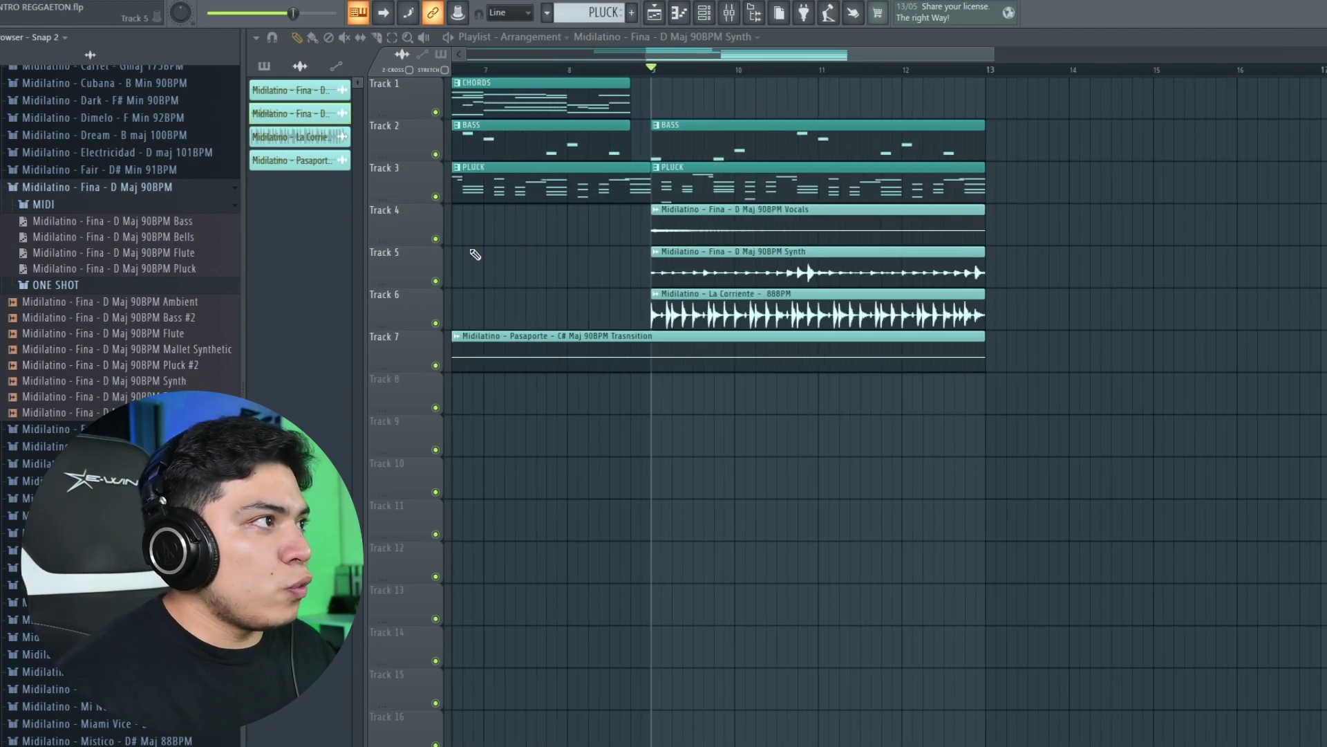
right_click(435, 238)
key("space")
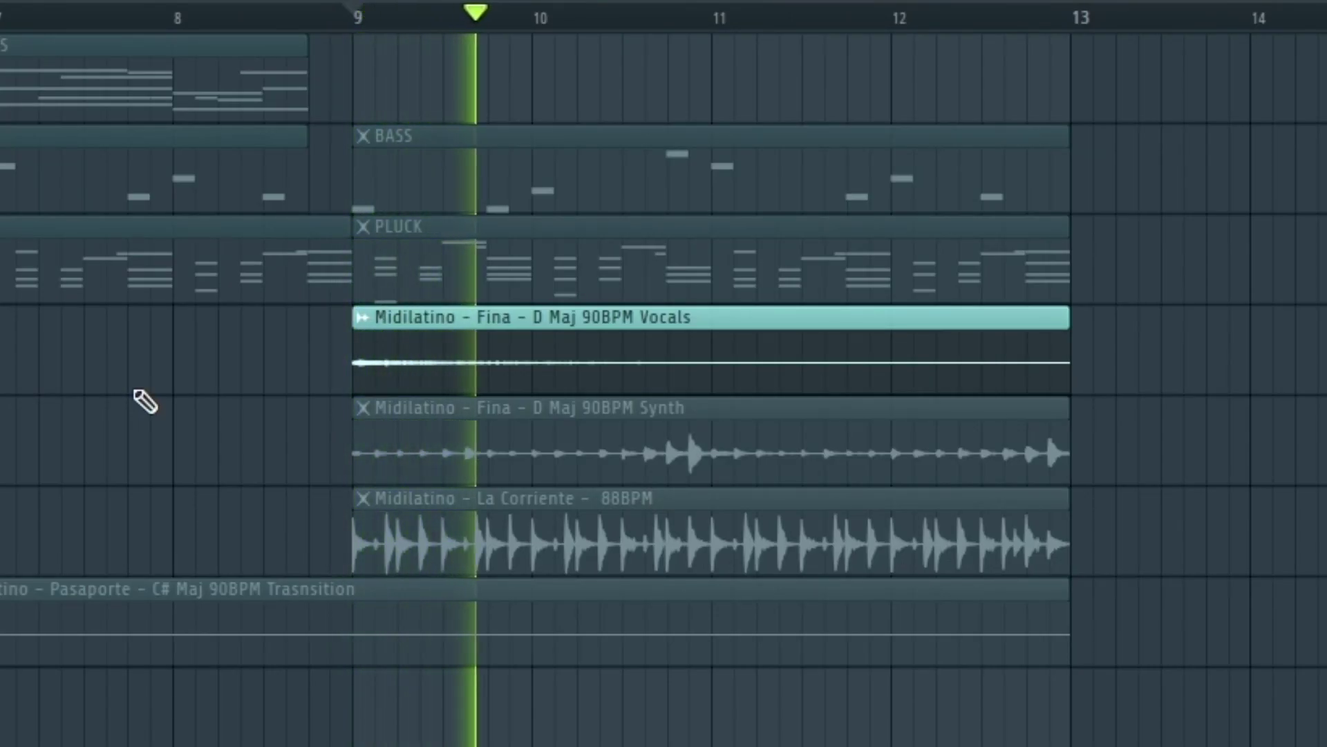
key("space")
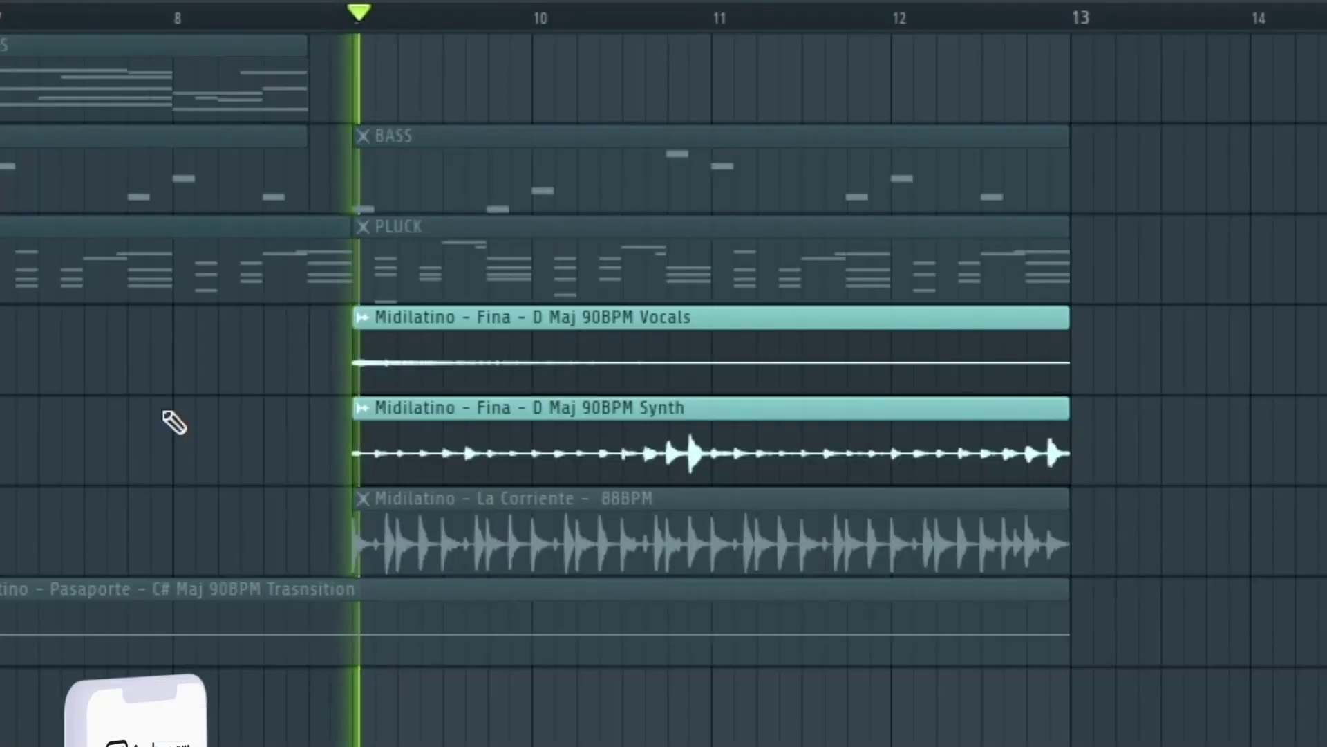
key("space")
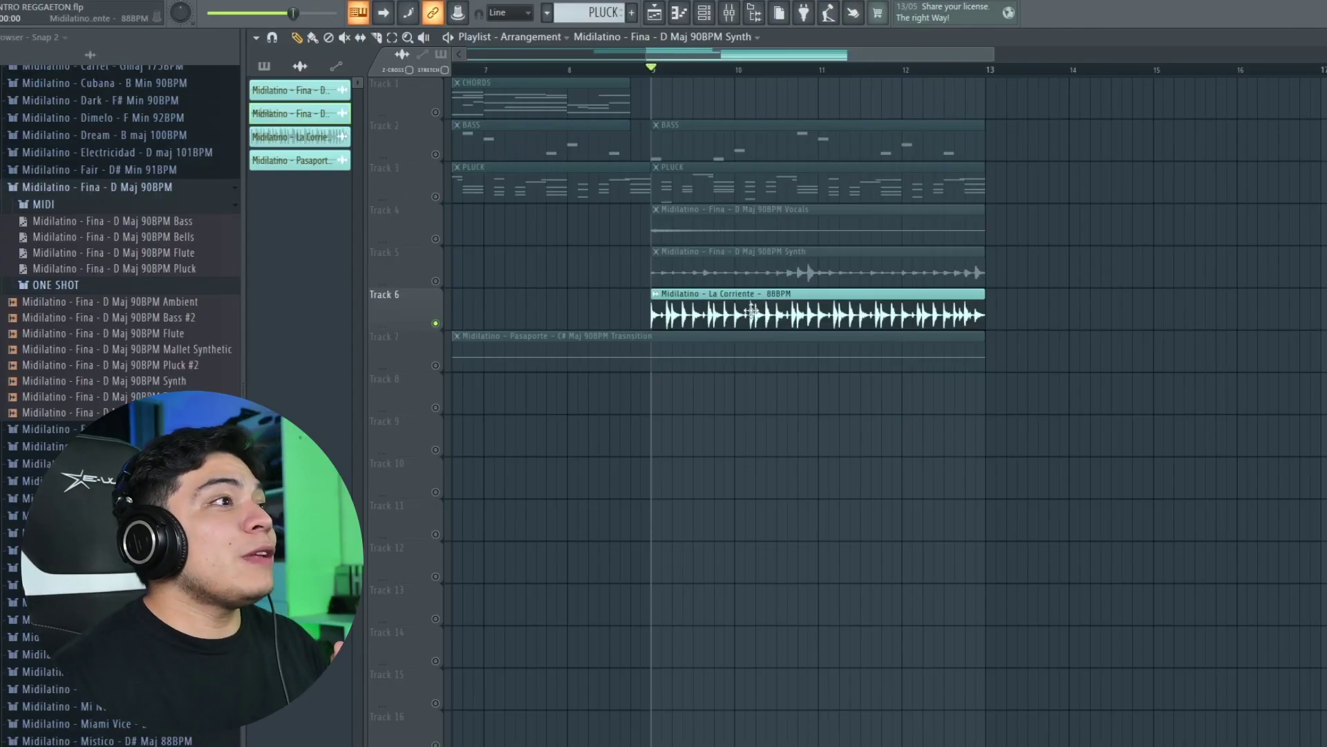
Locate the La Corriente - 88BPM loop in the browser's CLIPPING DRUM LOOPS folder, and play its soloed clip on Track 6
left_click(294, 137)
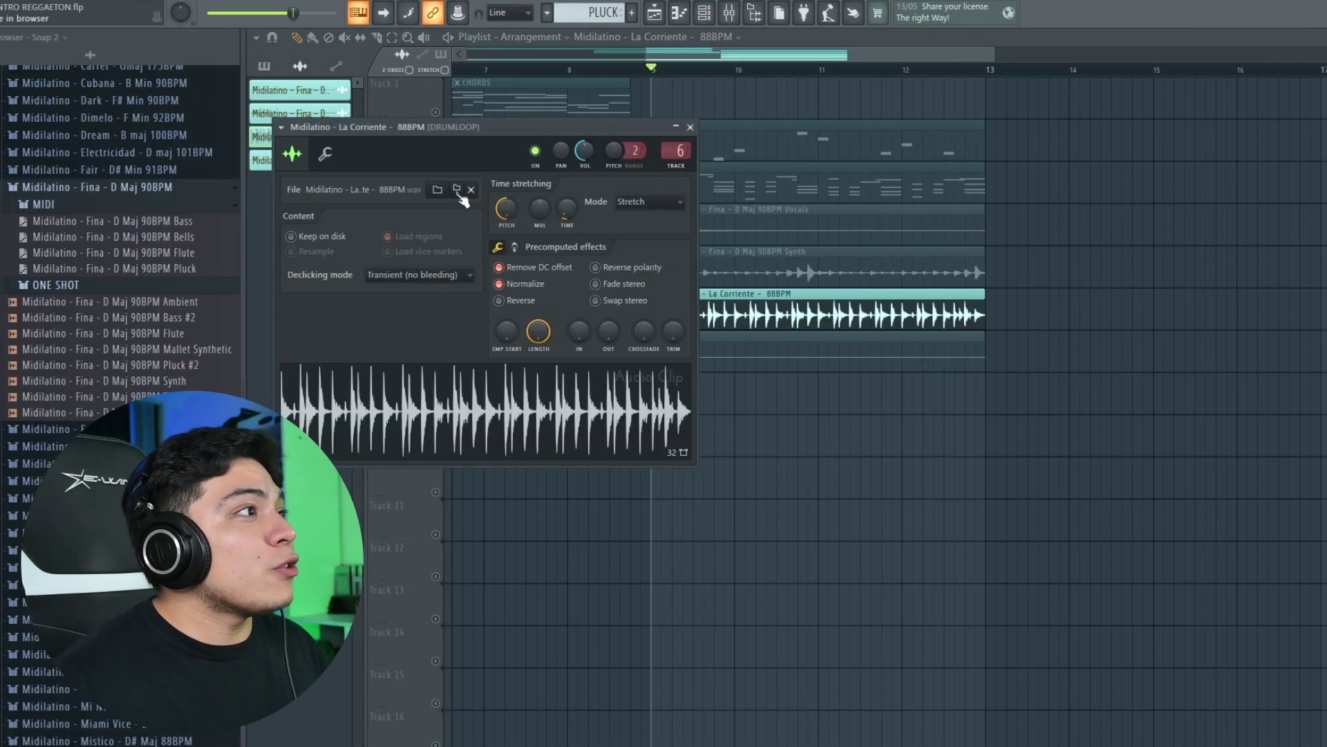
left_click(456, 189)
scroll(131, 384, "down", 6)
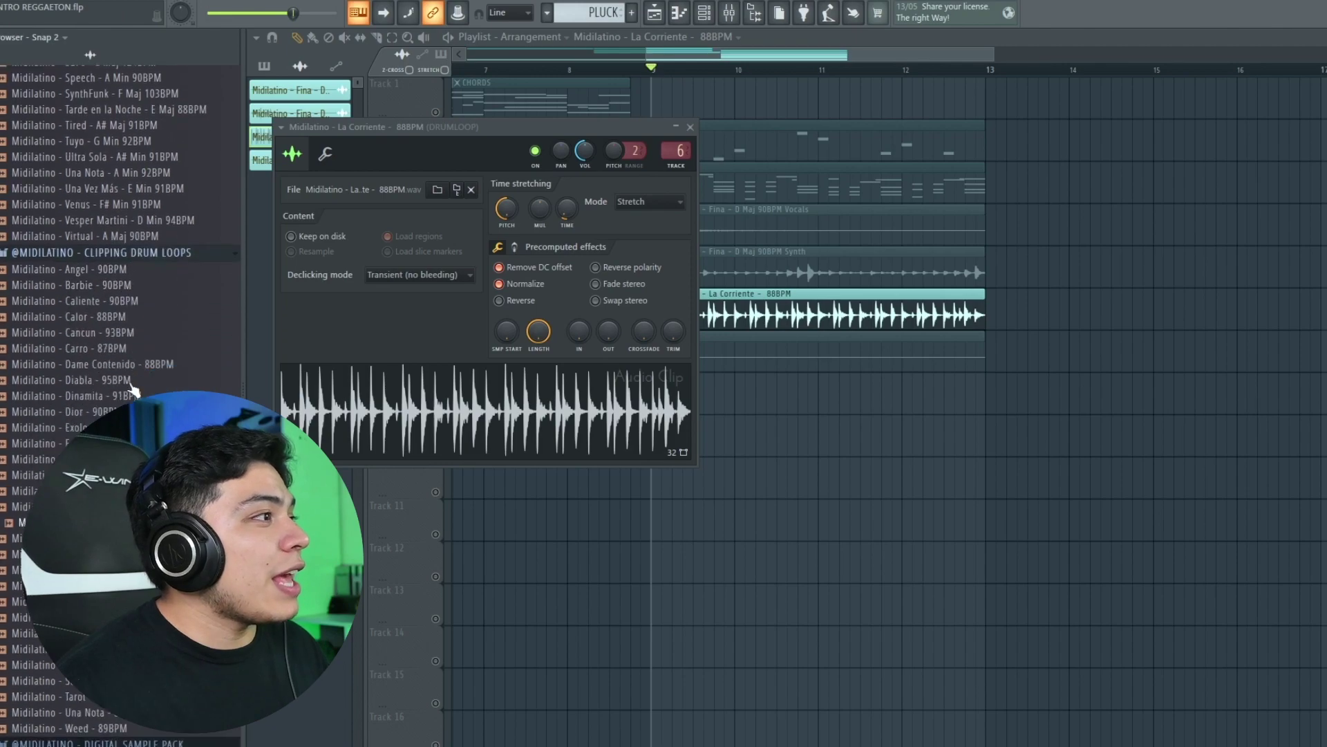
key("Escape")
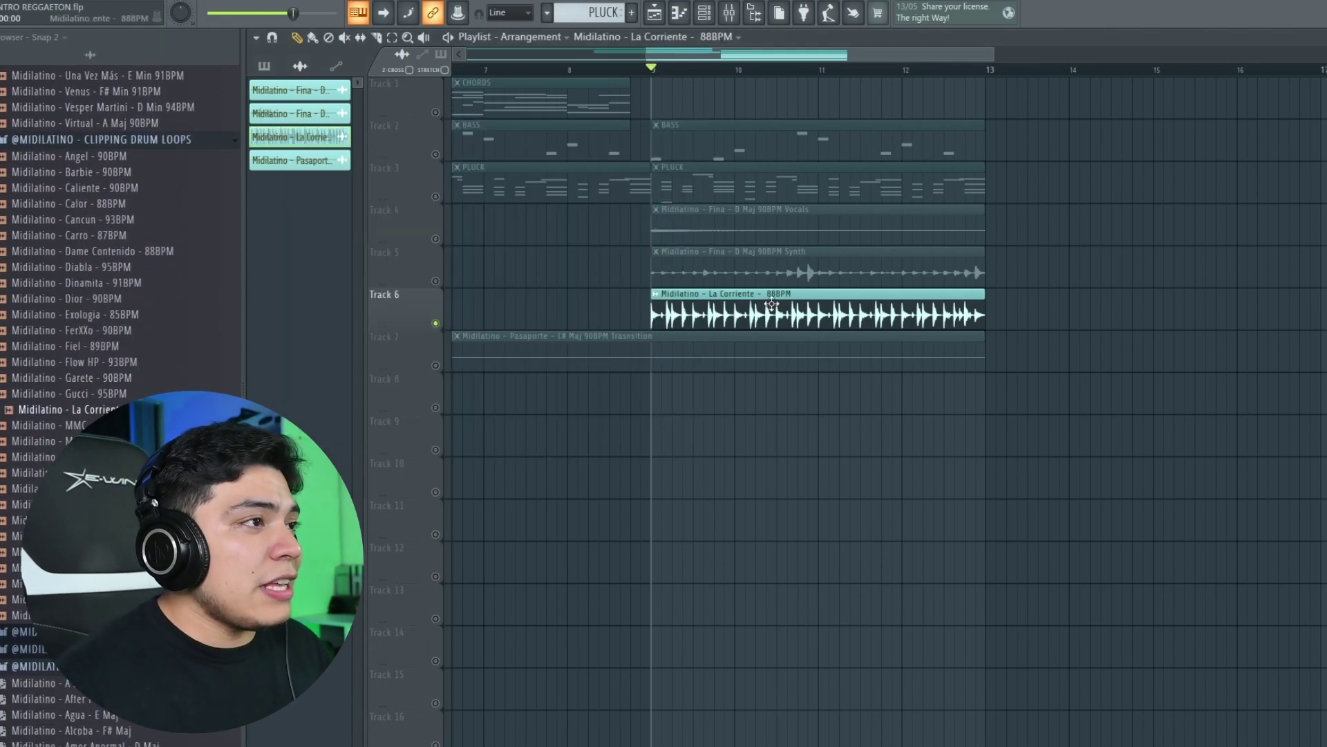
key("space")
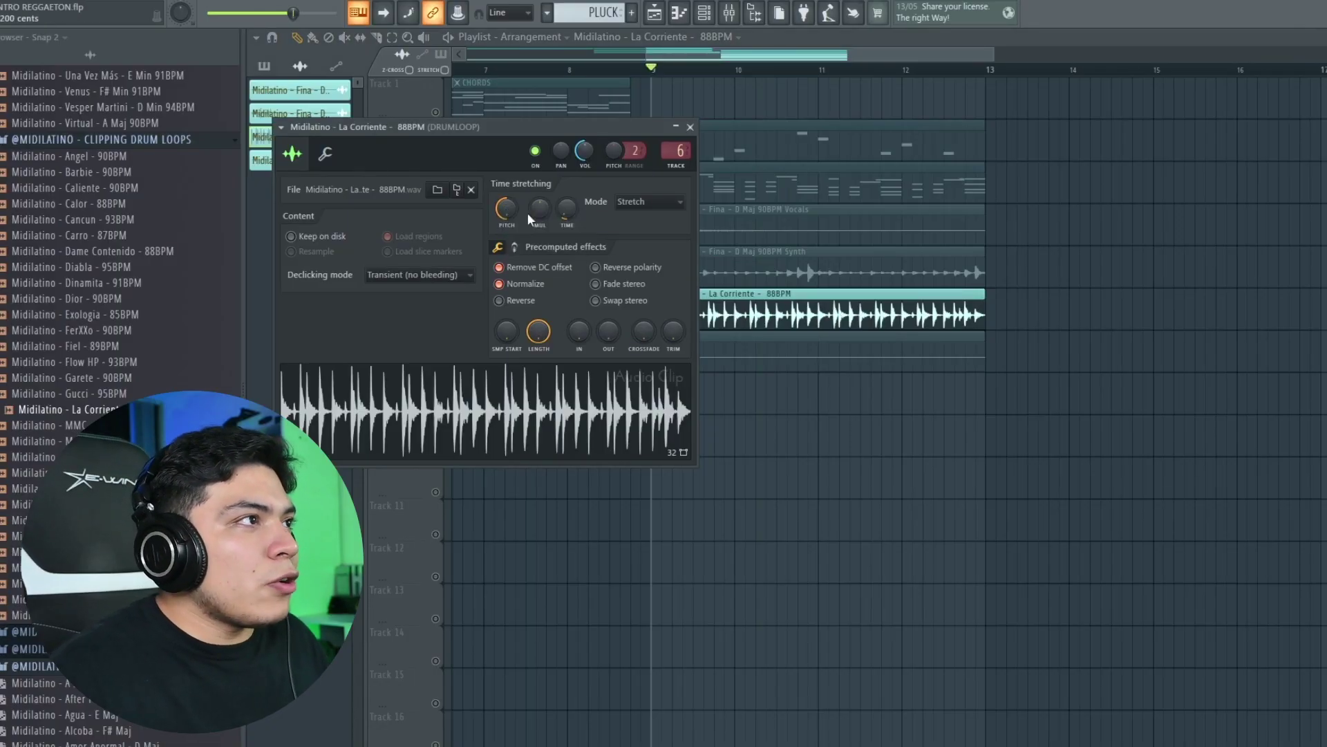
Inspect the Tape MELLO-FI and Rev INTENSITY plugins on the DRUMLOOP mixer track, and close them
left_click(736, 21)
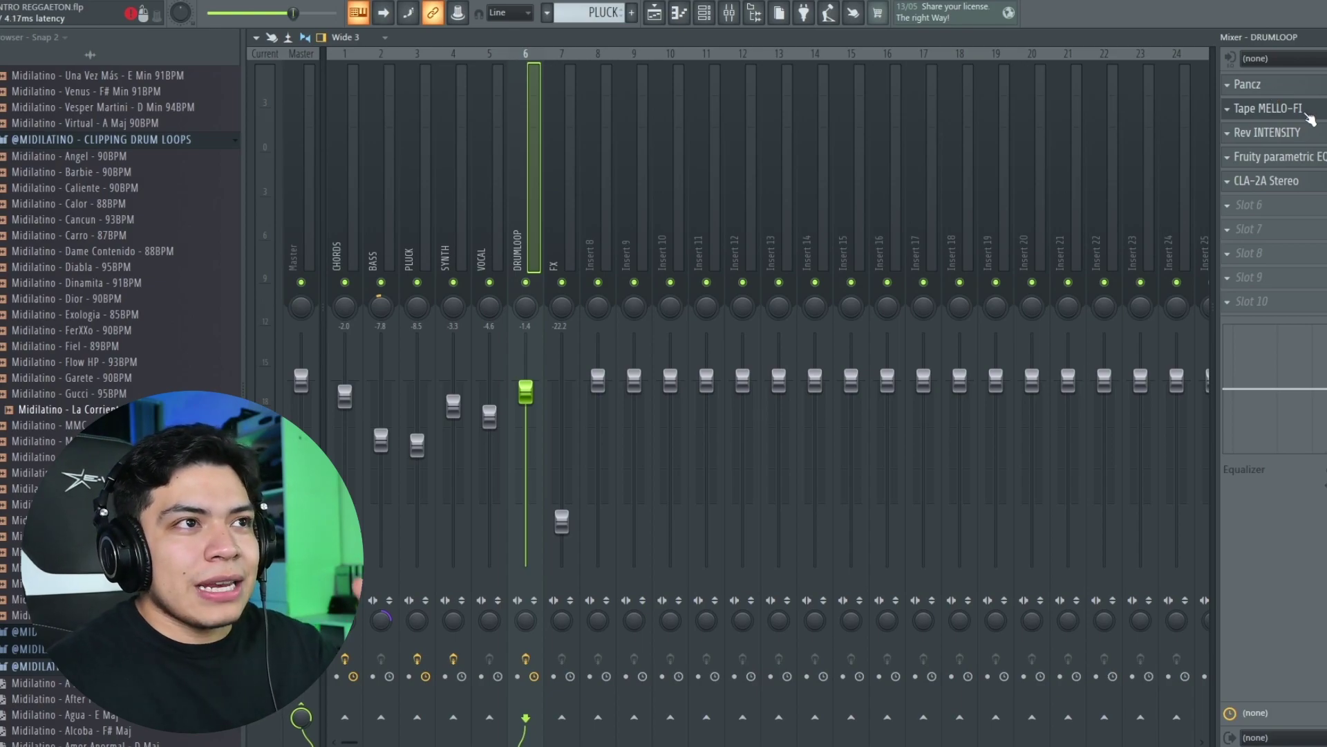
left_click(1279, 111)
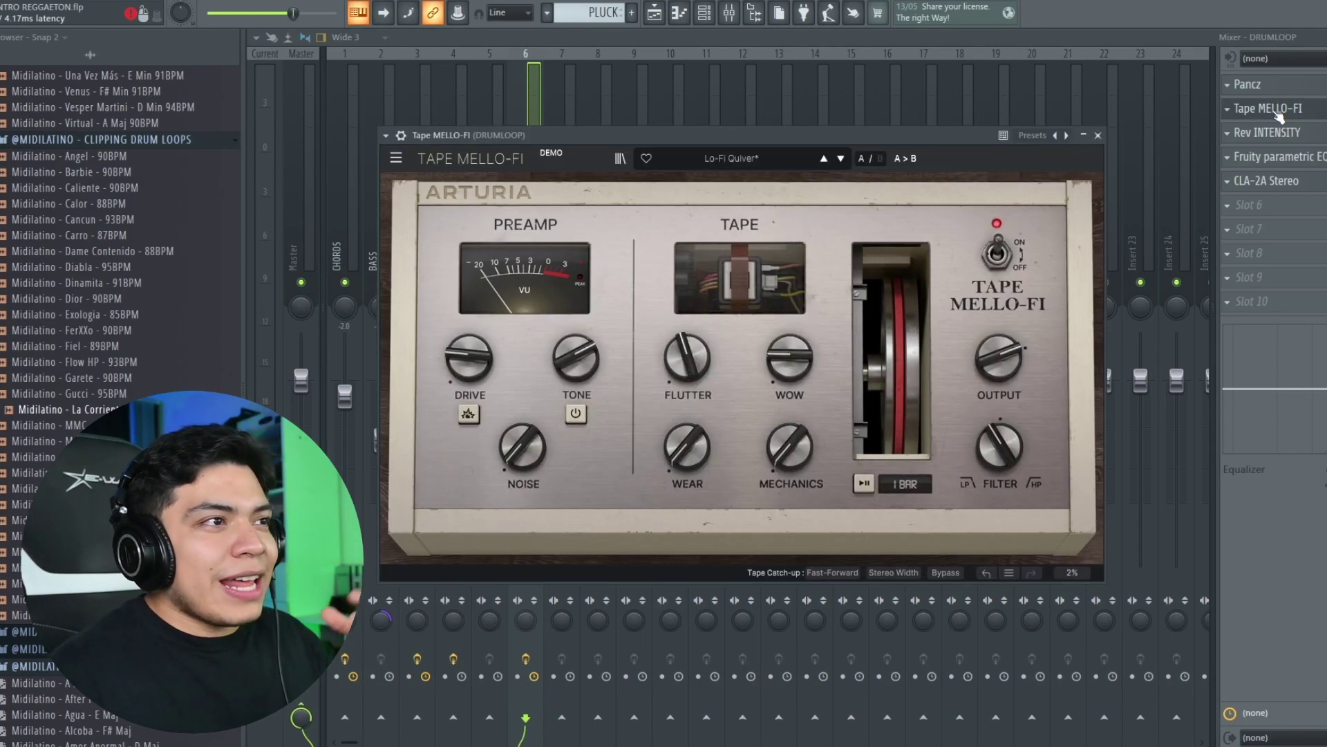
left_click(1280, 113)
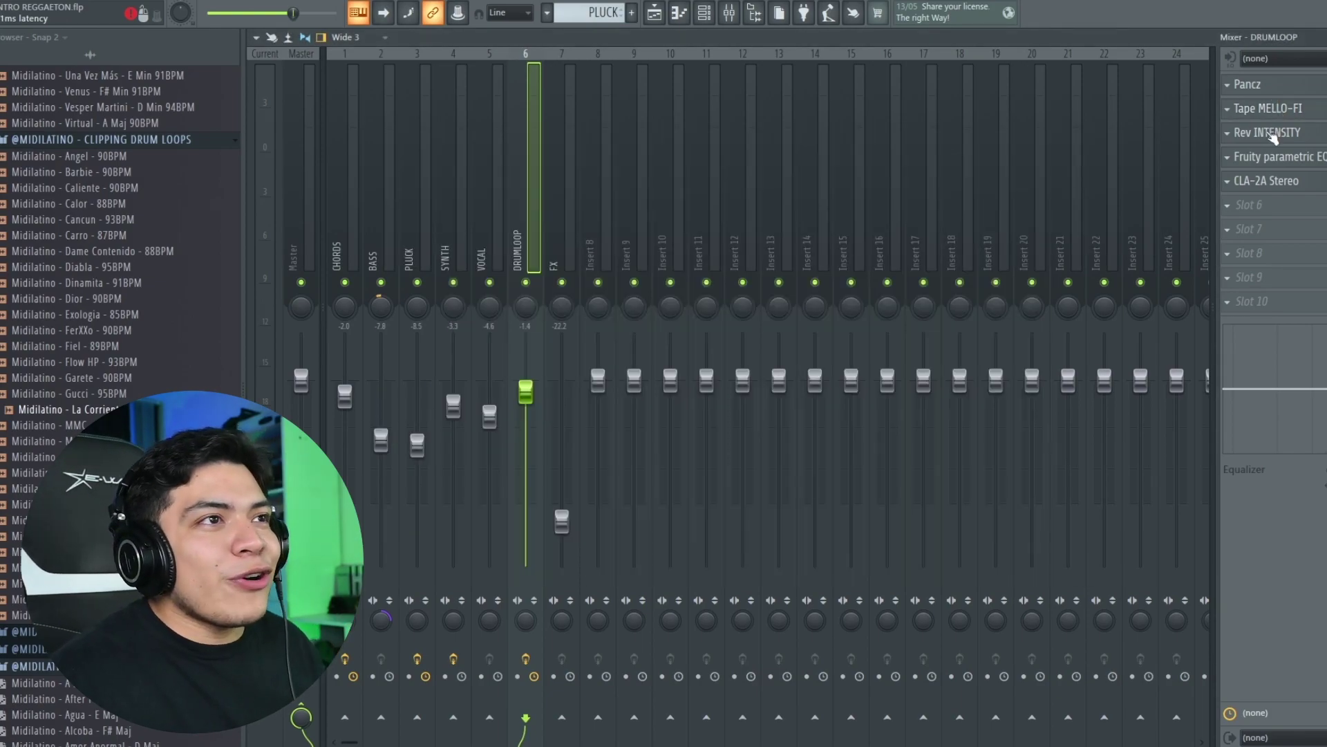
left_click(1275, 135)
left_click(1274, 135)
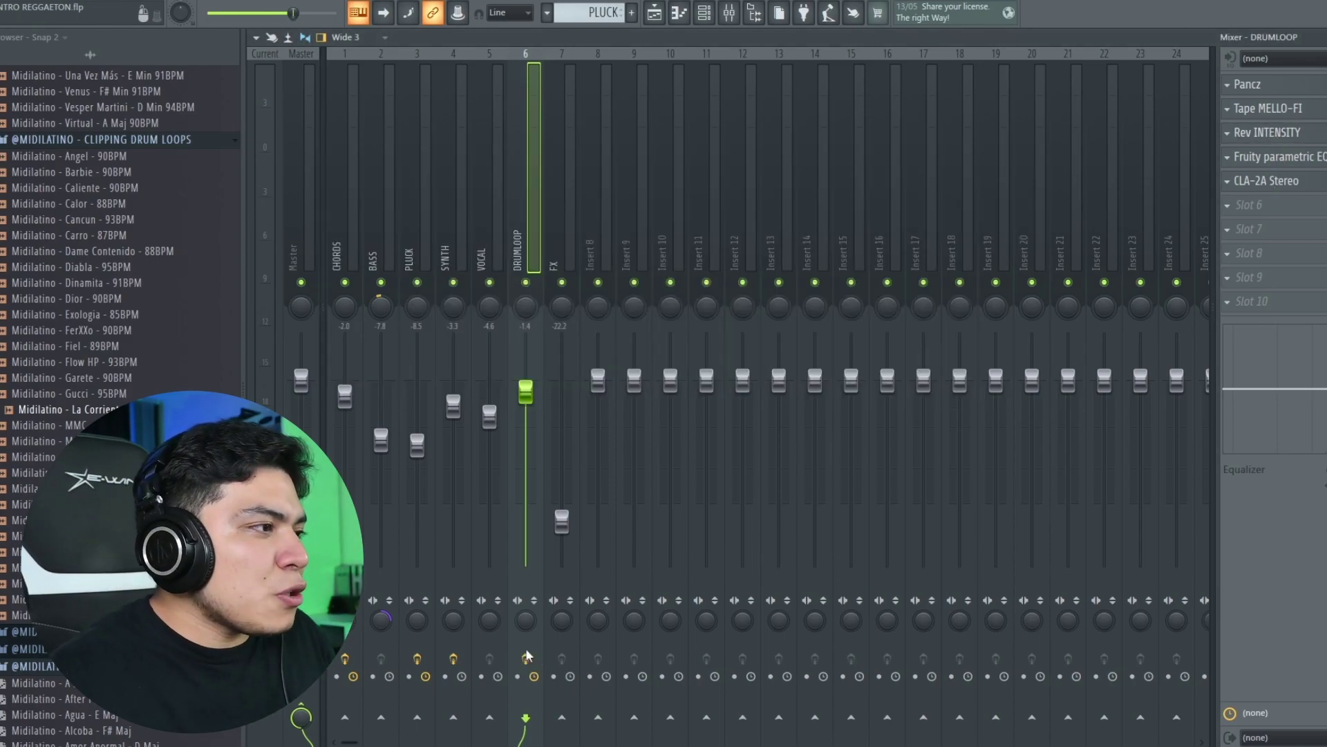
Return to the playlist, locate the source file of Track 7's Pasaporte transition clip in the browser, and close the clip's settings
left_click(656, 17)
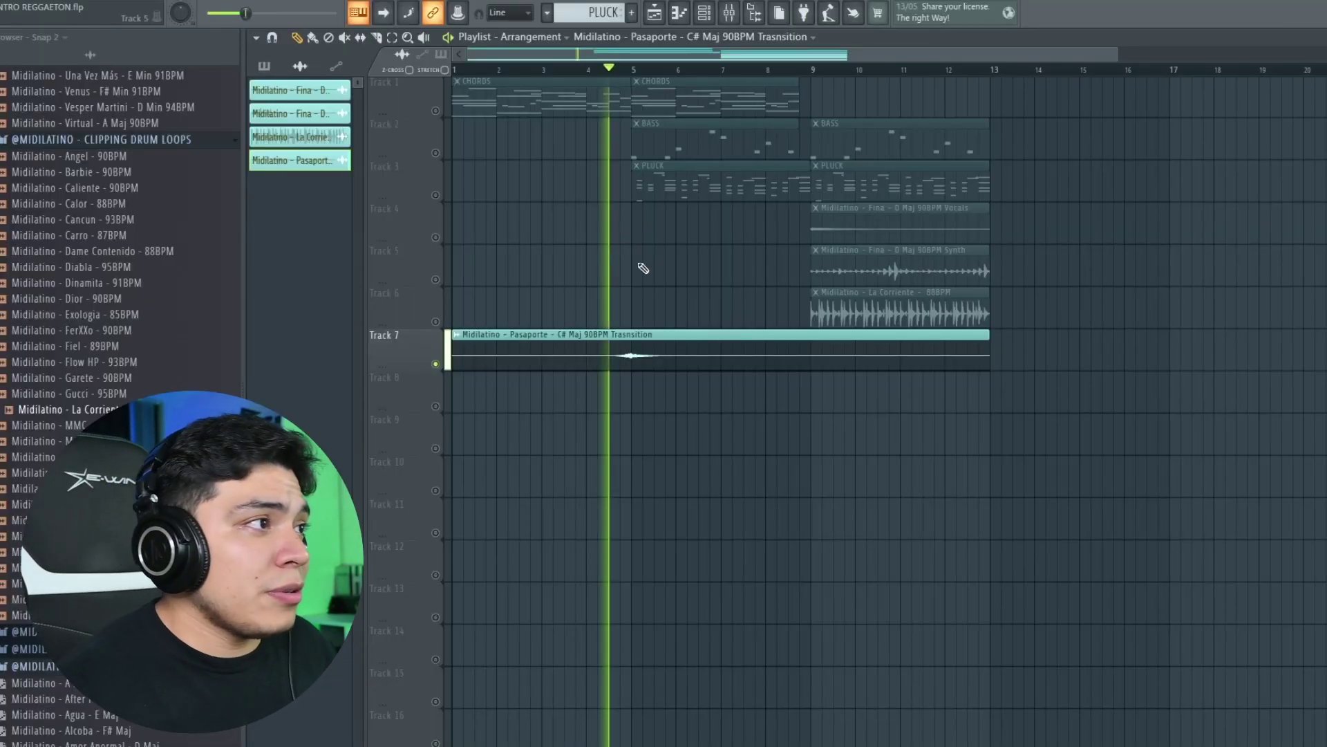
double_click(694, 356)
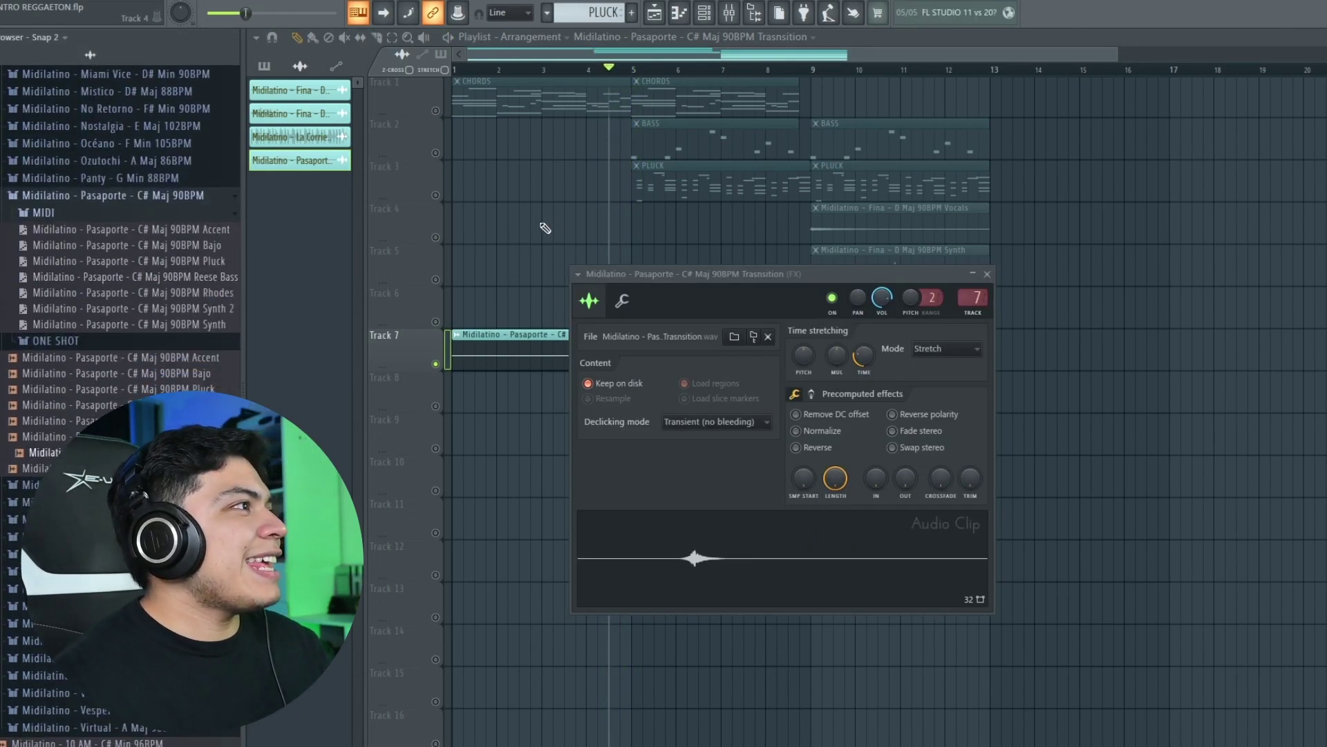
key("Escape")
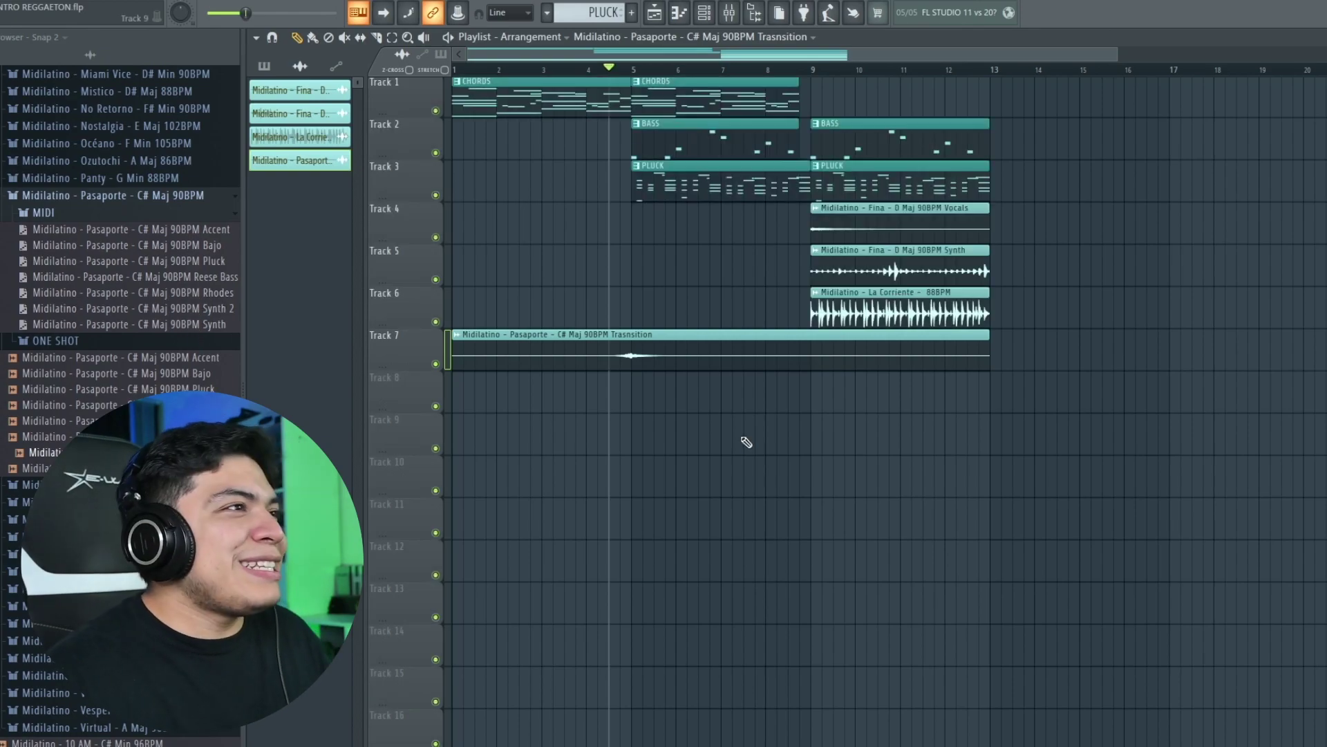